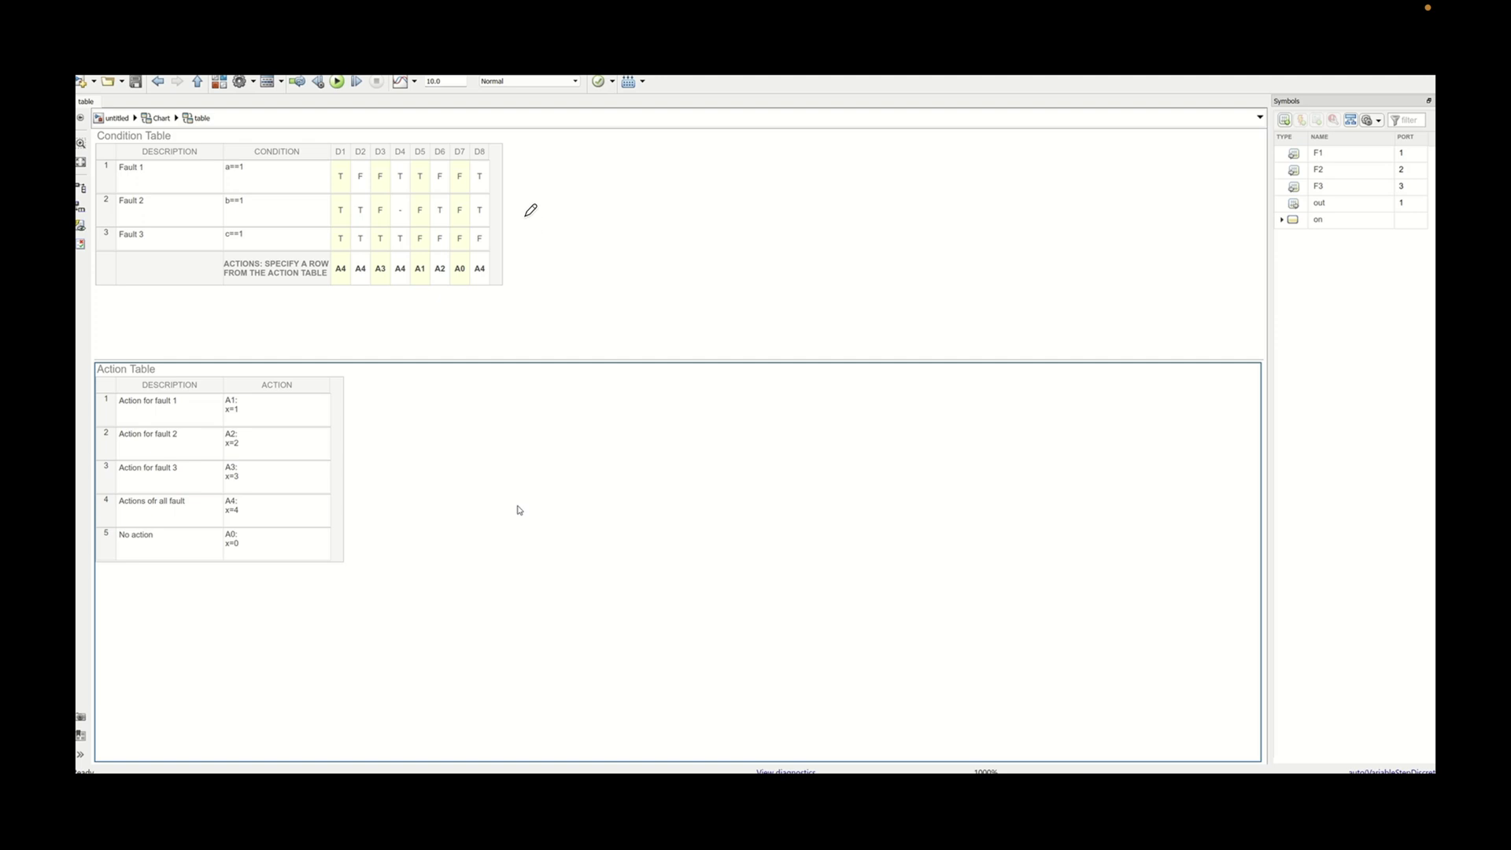
{"action": "left_click_drag", "start_coordinate": [517, 201], "coordinate": [543, 195]}
{"action": "left_click_drag", "start_coordinate": [367, 404], "coordinate": [392, 395]}
{"action": "left_click_drag", "start_coordinate": [338, 140], "coordinate": [351, 134]}
{"action": "left_click_drag", "start_coordinate": [335, 282], "coordinate": [347, 281]}
{"action": "mouse_move", "coordinate": [341, 291]}
{"action": "left_mouse_down"}
{"action": "mouse_move", "coordinate": [254, 364]}
{"action": "mouse_move", "coordinate": [255, 383]}
{"action": "left_mouse_up"}
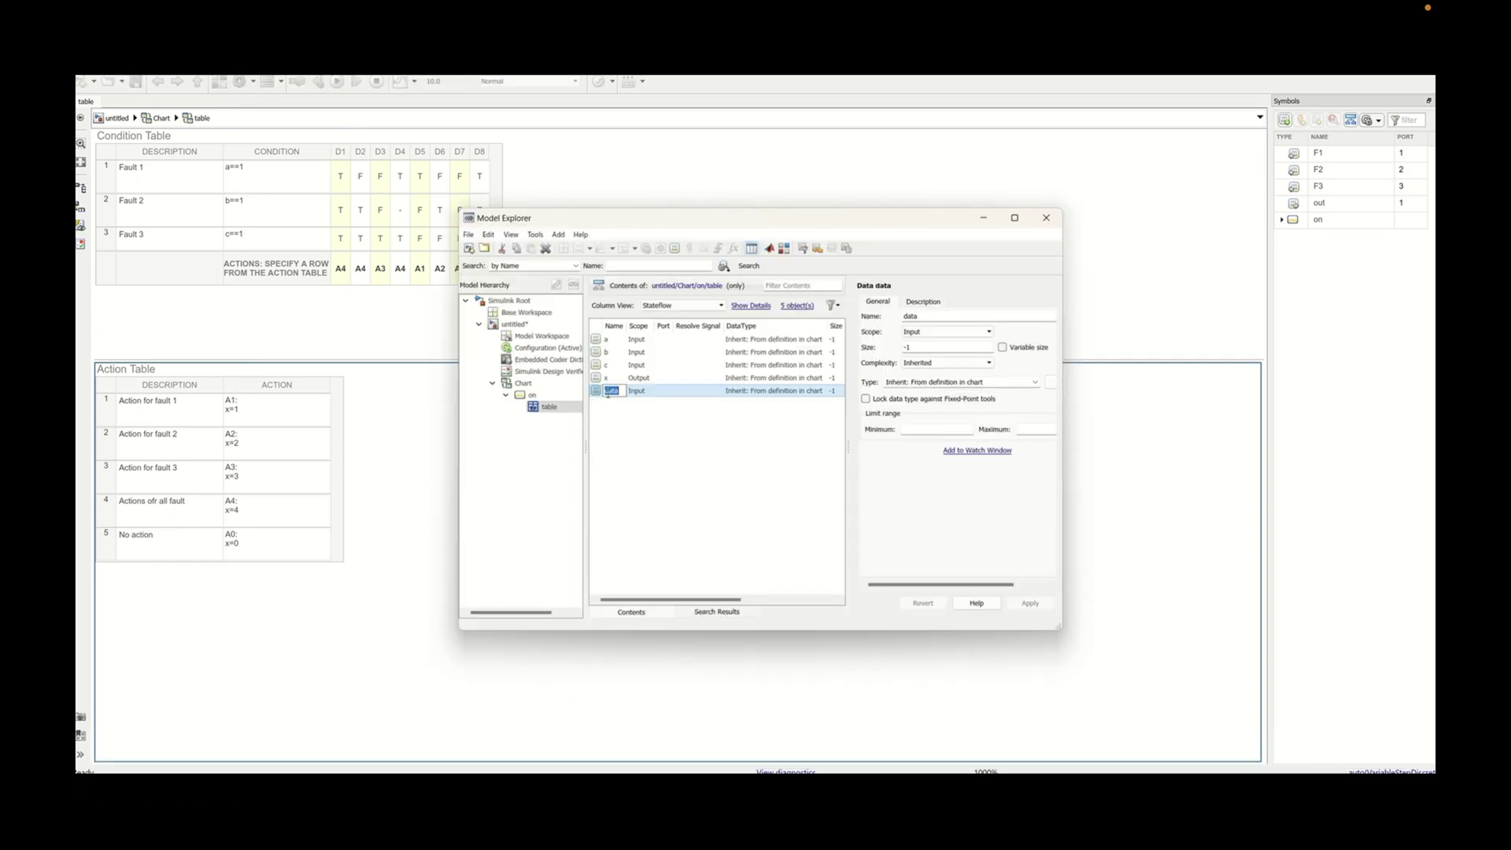
{"action": "mouse_move", "coordinate": [148, 754]}
{"action": "mouse_move", "coordinate": [370, 789]}
{"action": "mouse_move", "coordinate": [1039, 777]}
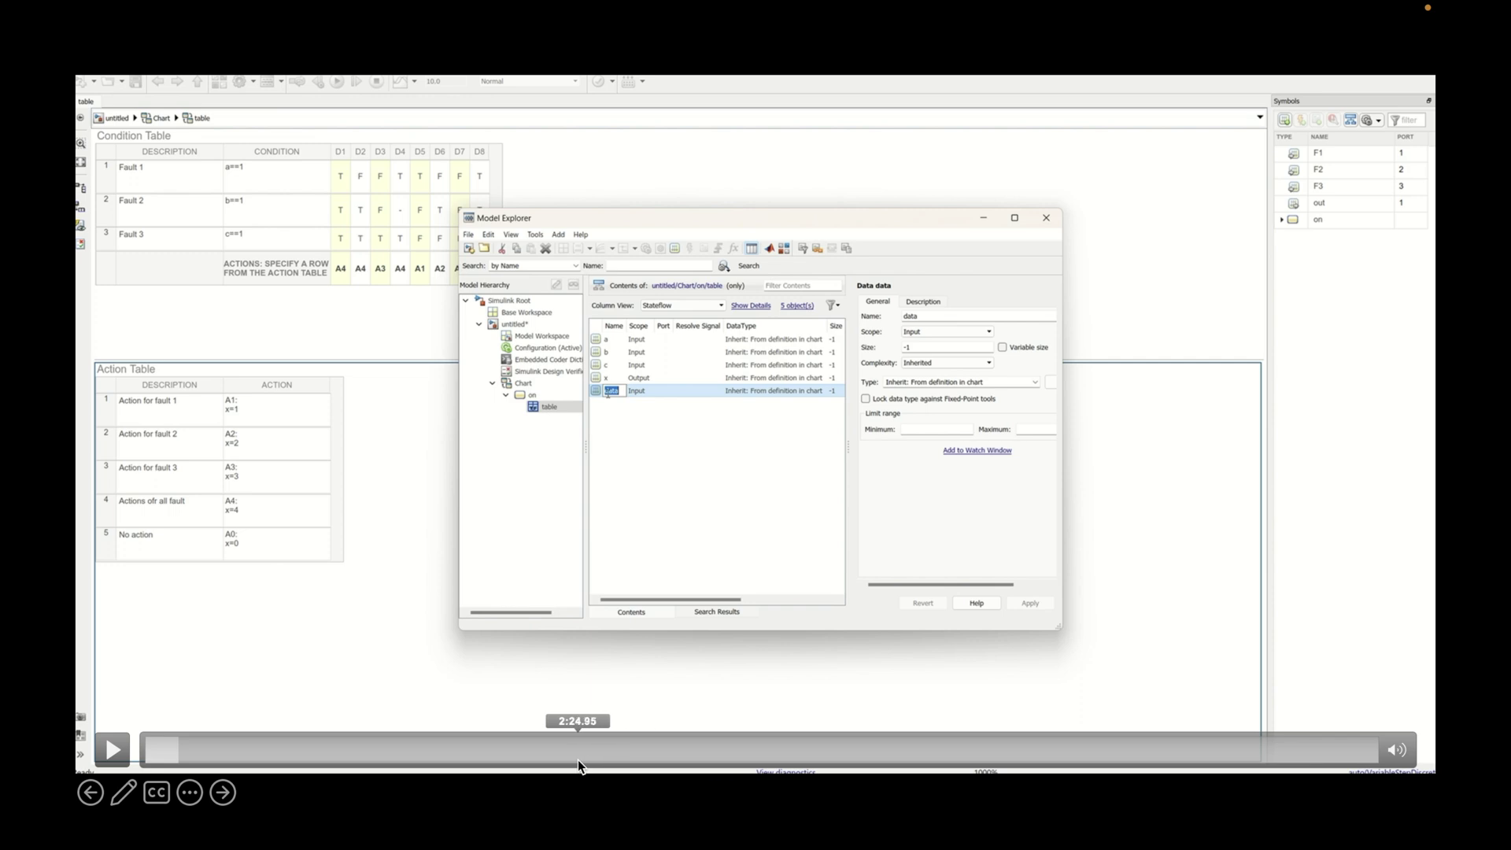
{"action": "left_click", "coordinate": [114, 749]}
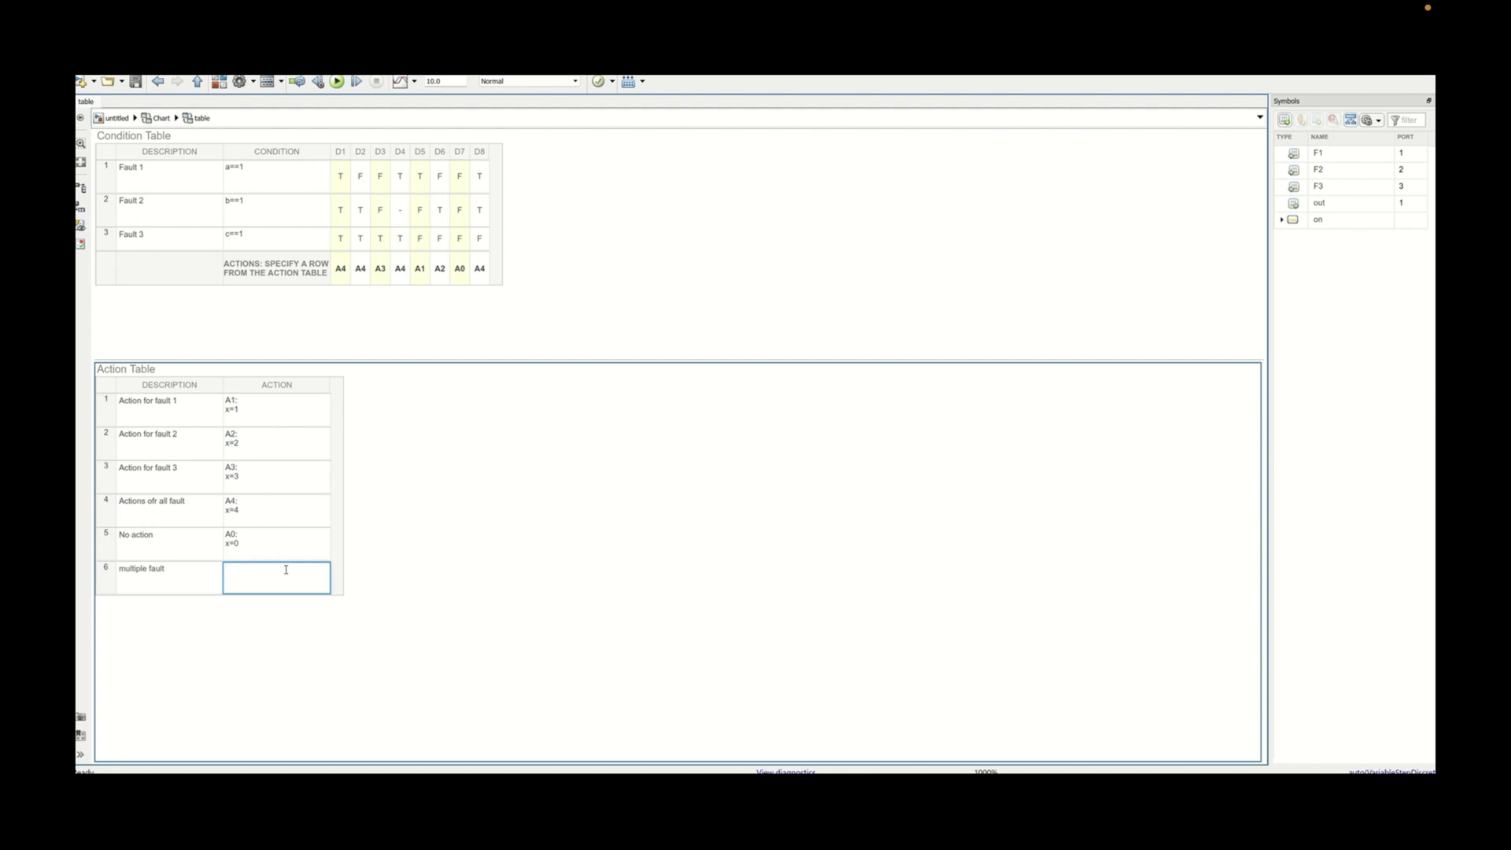
- Define the multiple fault action as AM: yyy=1; and append AM to the actions of decisions D1 and D2, widening D2 to fit
{"action": "type", "text": "M:"}
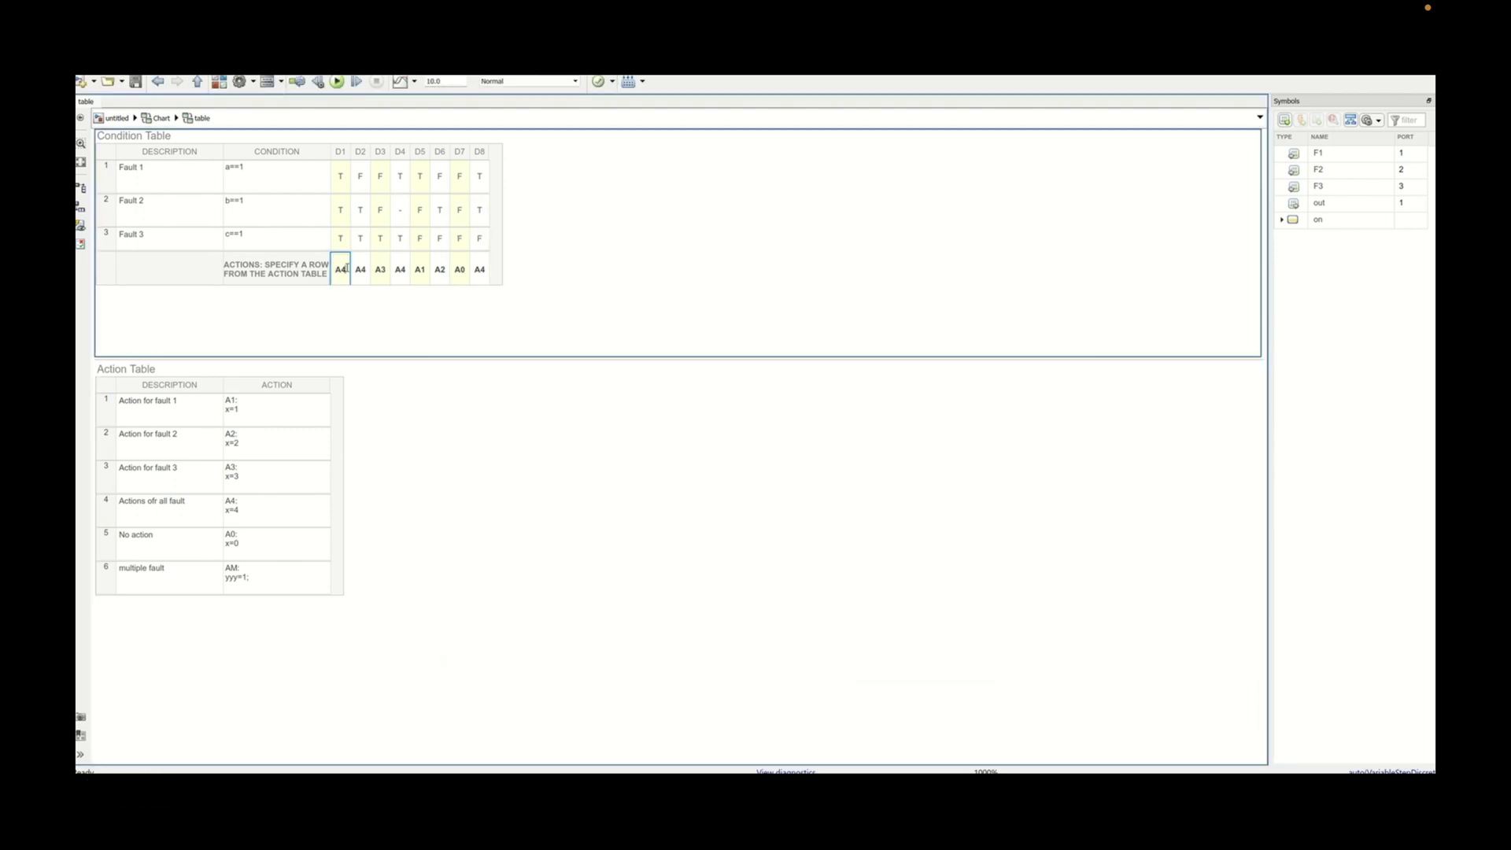
{"action": "left_click", "coordinate": [346, 269]}
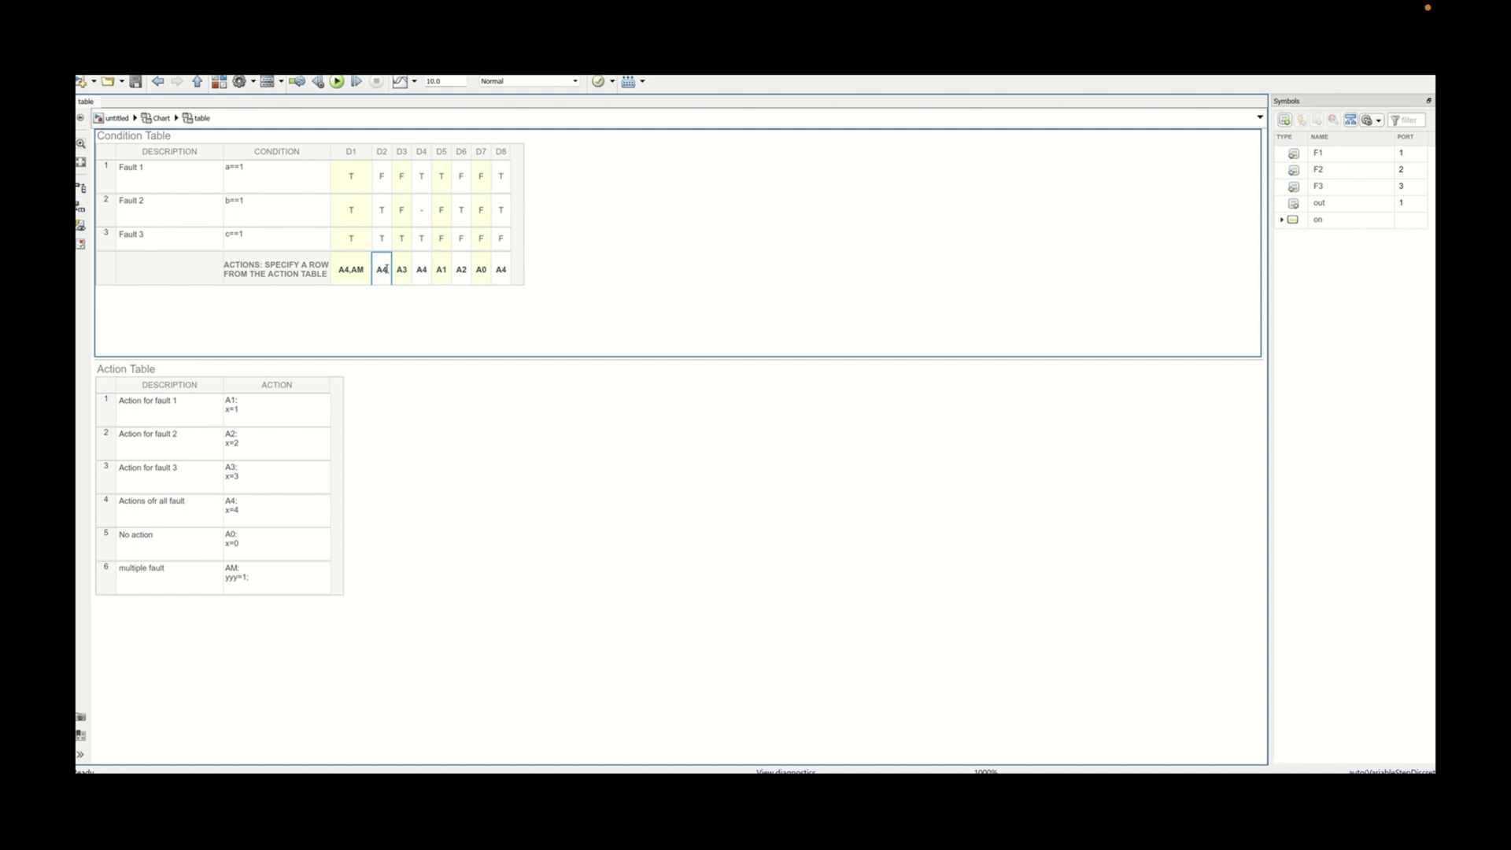
{"action": "type", "text": ",AM"}
{"action": "left_click", "coordinate": [589, 249]}
{"action": "left_click_drag", "start_coordinate": [389, 153], "coordinate": [406, 153]}
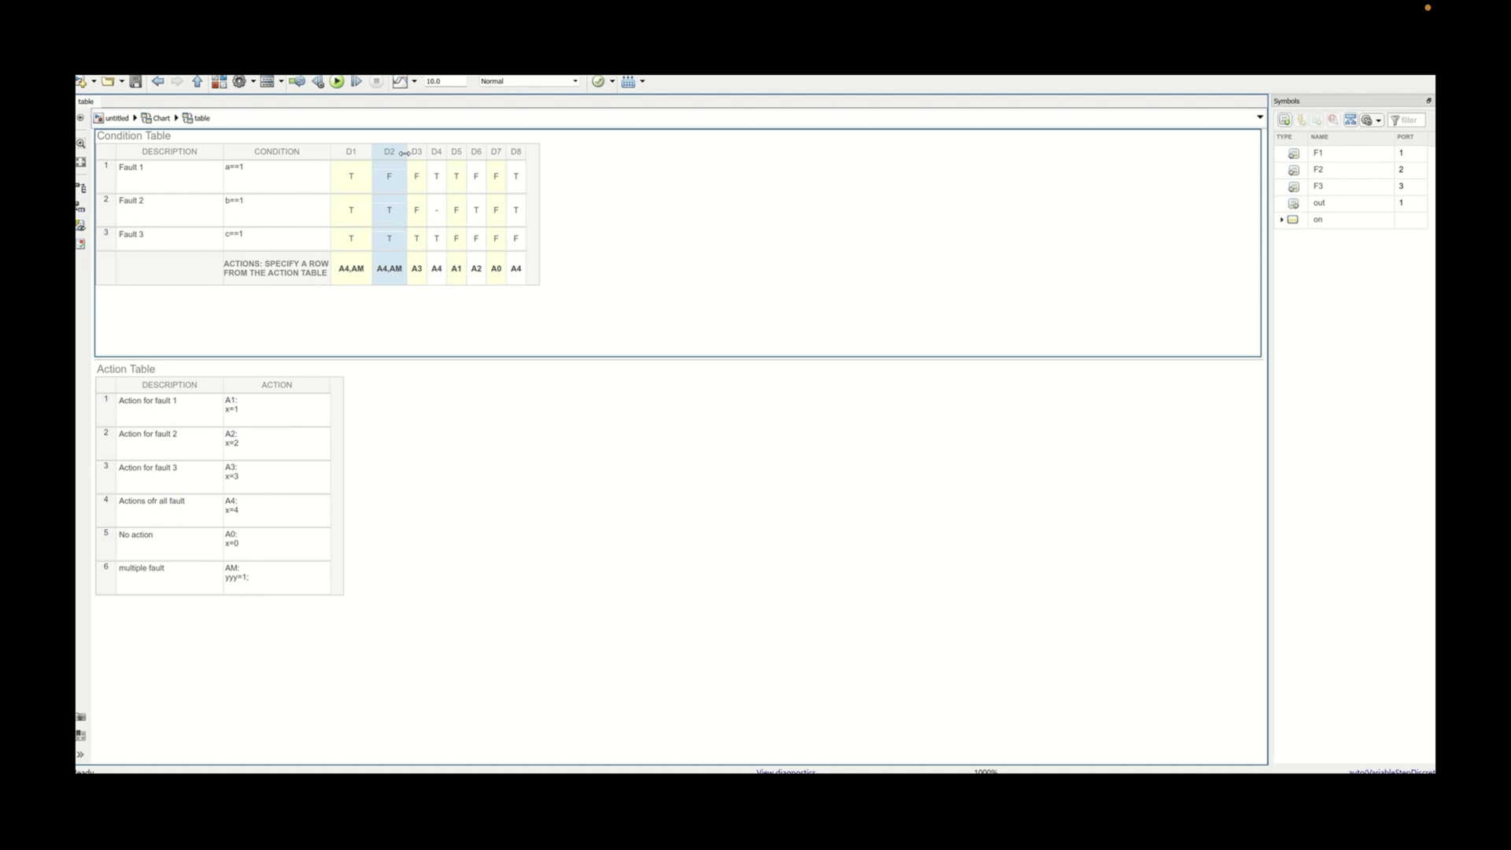
- Append AM to the actions of decisions D3 and D4 in the condition table, widening column D4 to fit
{"action": "left_click", "coordinate": [426, 272]}
{"action": "type", "text": ",AM"}
{"action": "left_click", "coordinate": [459, 270]}
{"action": "type", "text": ",AM"}
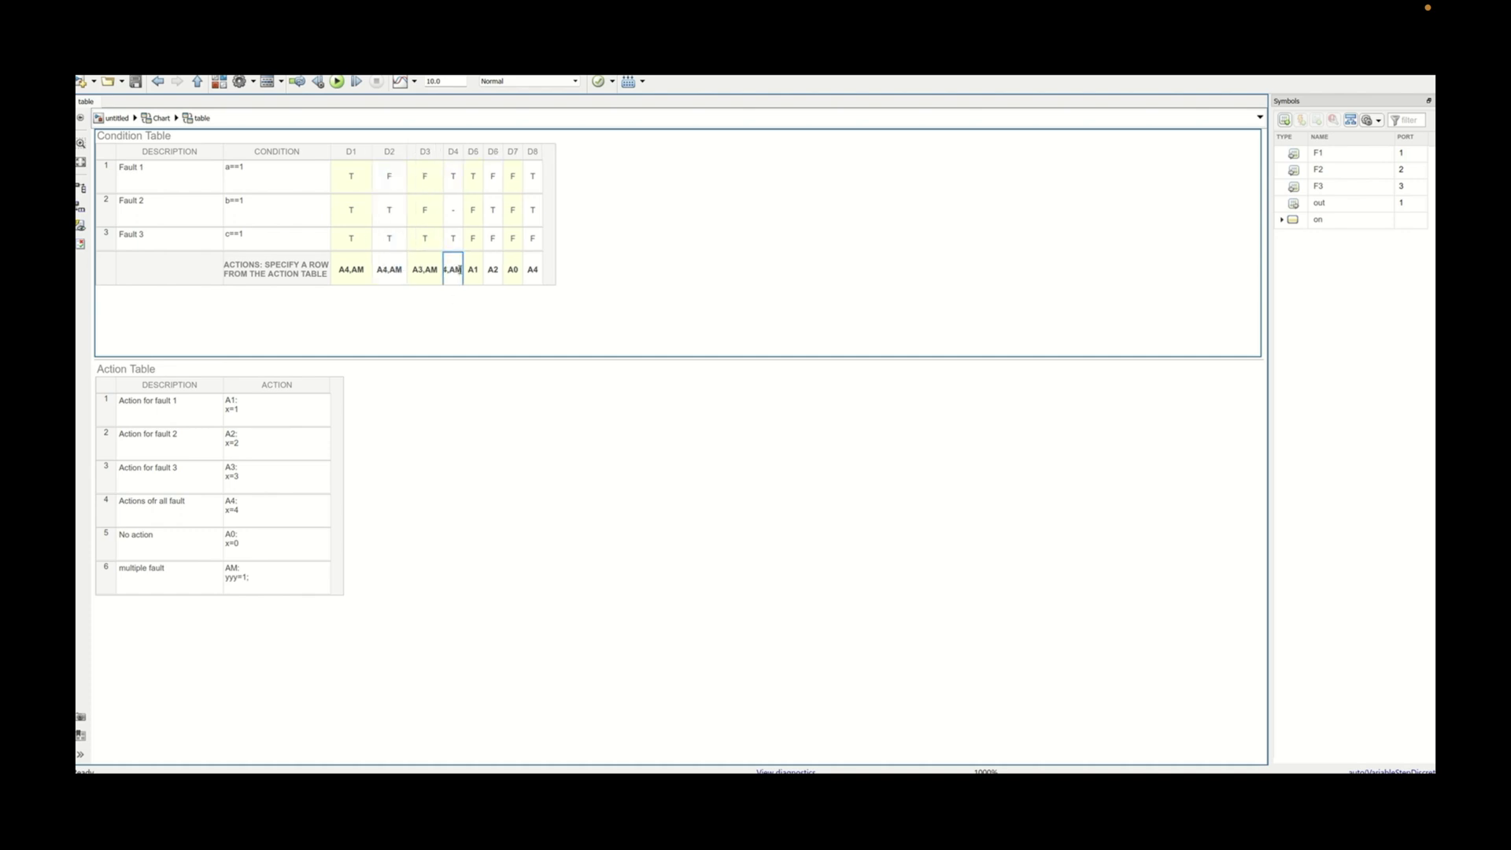
{"action": "left_click", "coordinate": [819, 205]}
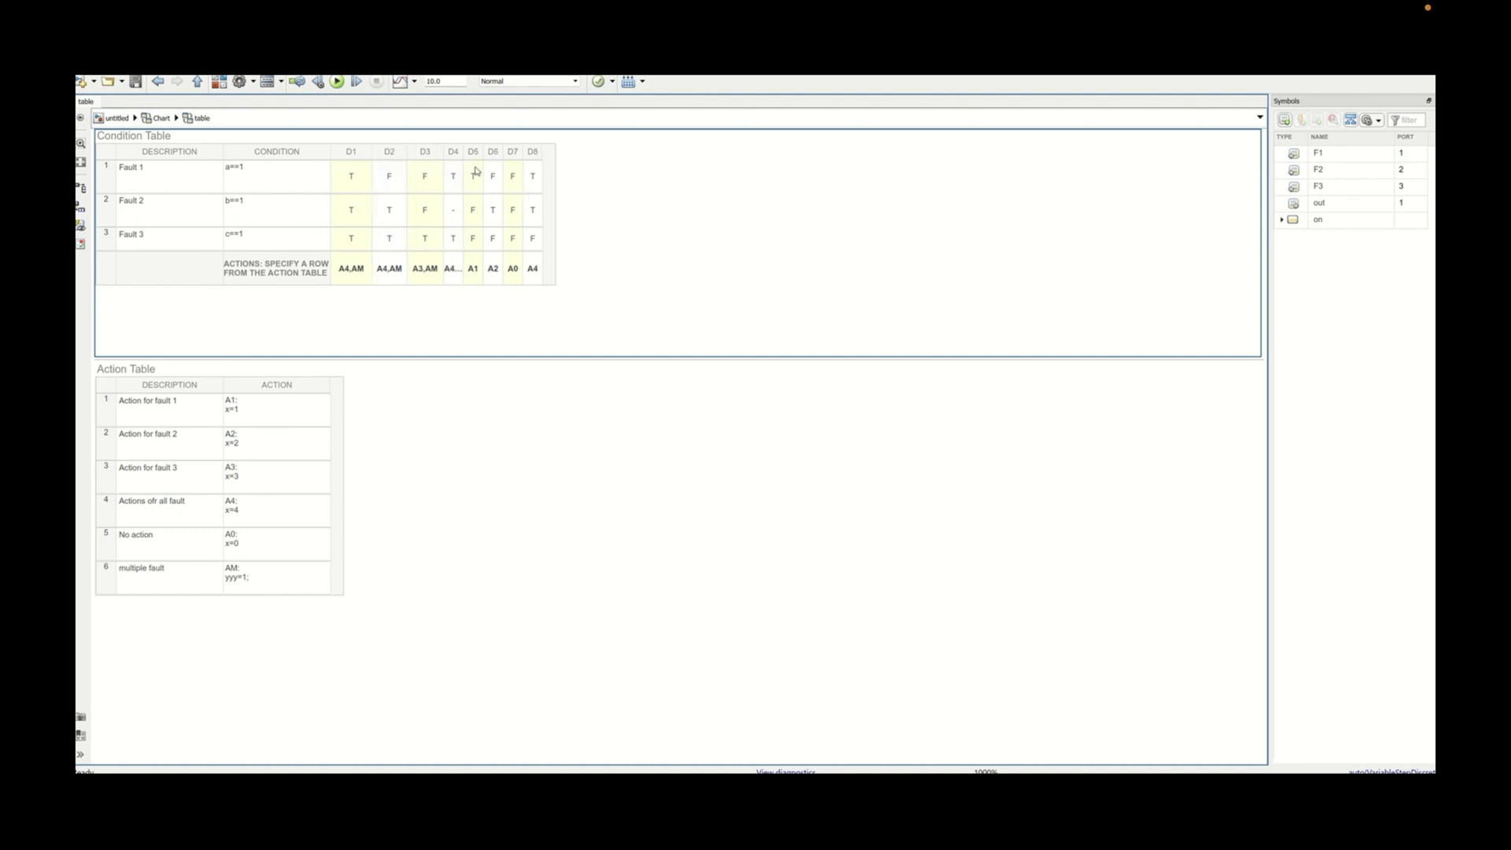
{"action": "left_click_drag", "start_coordinate": [463, 151], "coordinate": [470, 150]}
{"action": "left_click", "coordinate": [708, 220]}
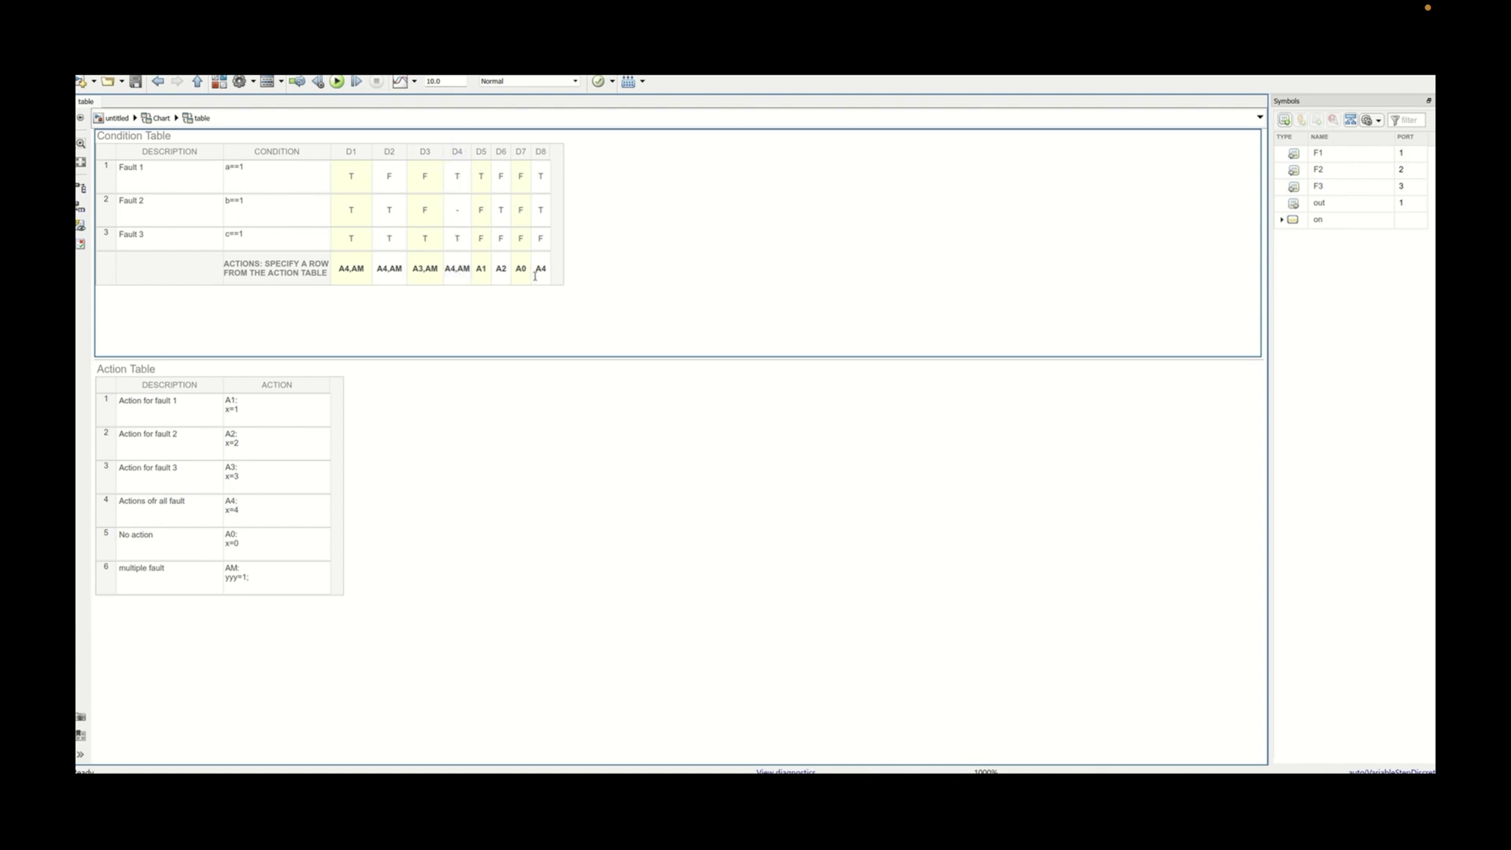
- Append AM to the actions of decisions D6 and D8 in the condition table, widening both columns to fit
{"action": "left_click", "coordinate": [501, 270]}
{"action": "type", "text": ",AM"}
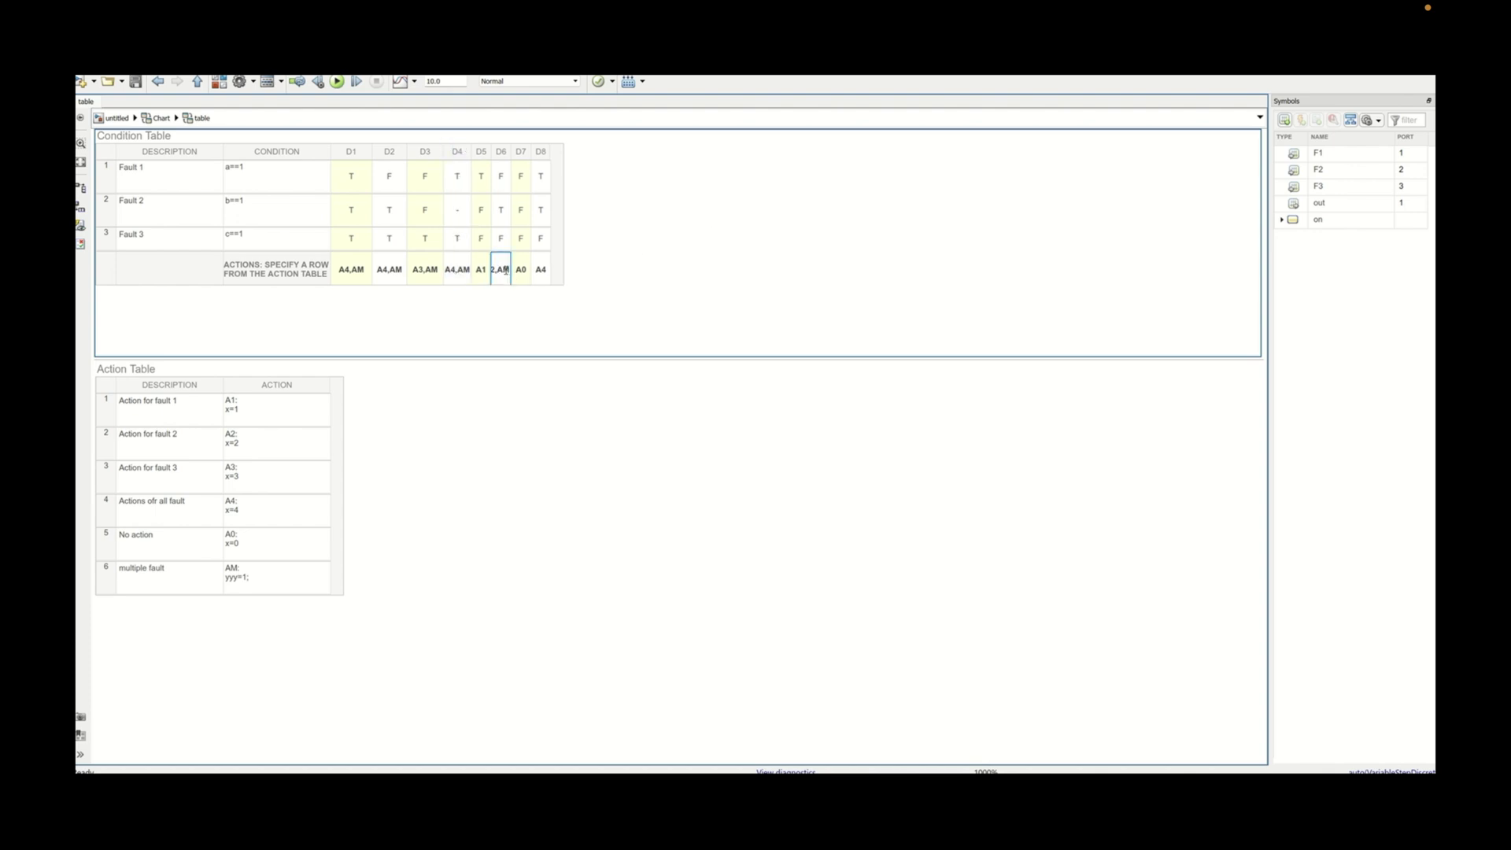
{"action": "left_click", "coordinate": [655, 244]}
{"action": "left_click_drag", "start_coordinate": [510, 150], "coordinate": [524, 152]}
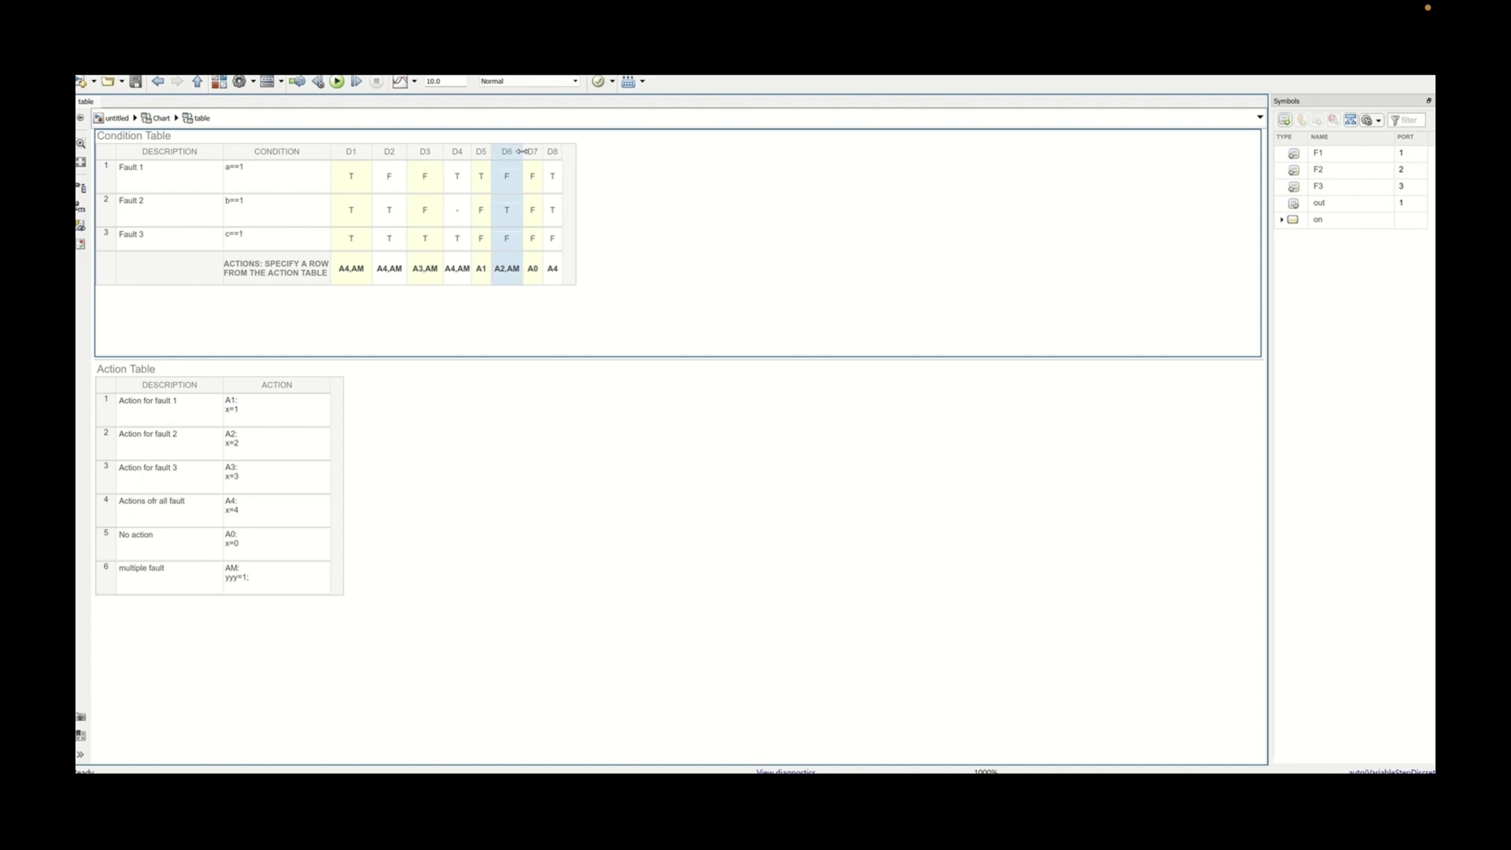
{"action": "left_click", "coordinate": [558, 270]}
{"action": "type", "text": ",A"}
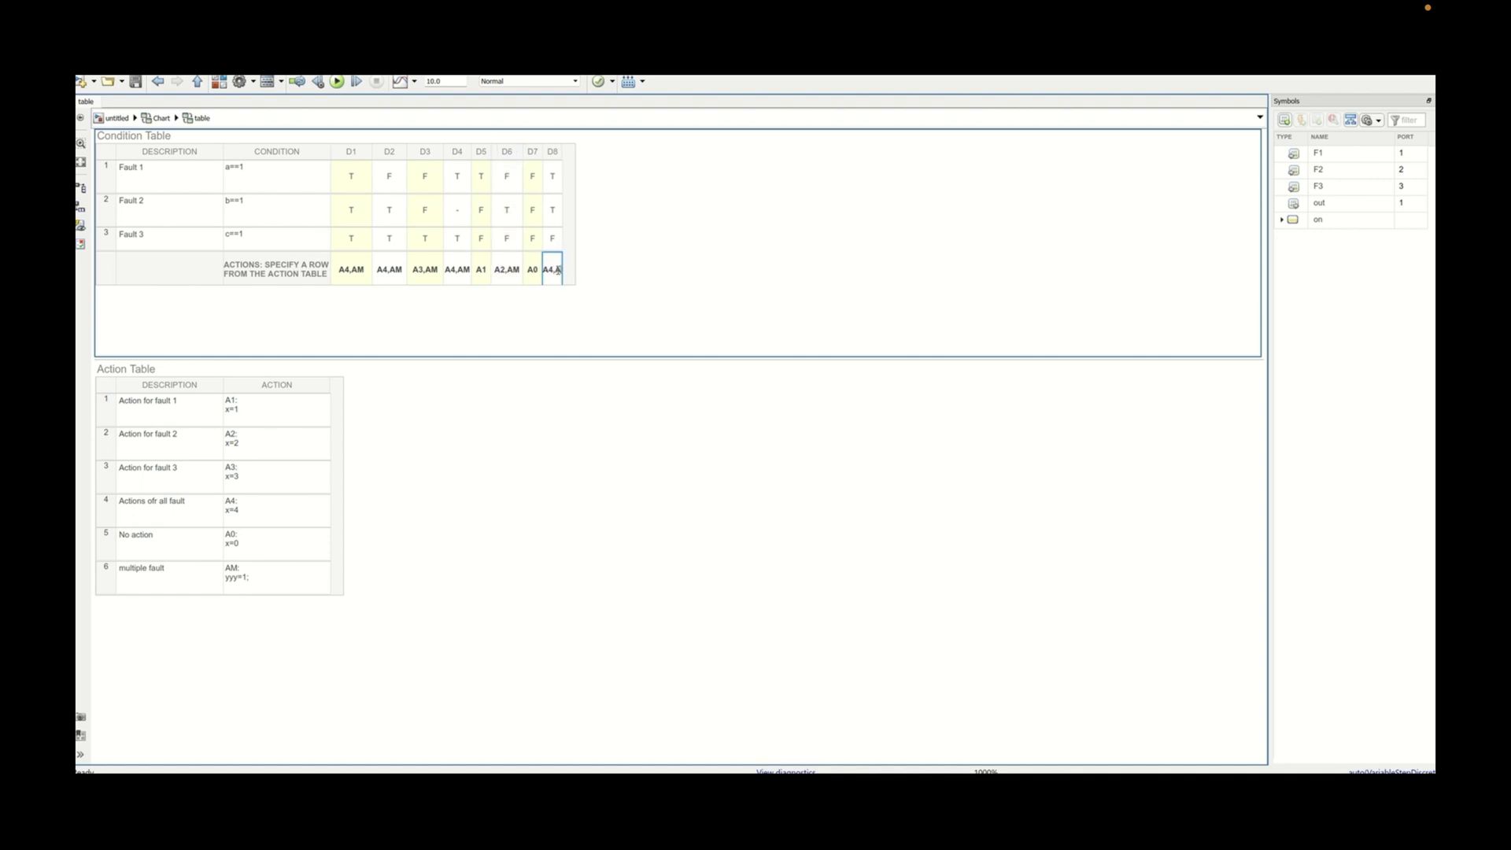
{"action": "type", "text": "M"}
{"action": "left_click", "coordinate": [617, 236]}
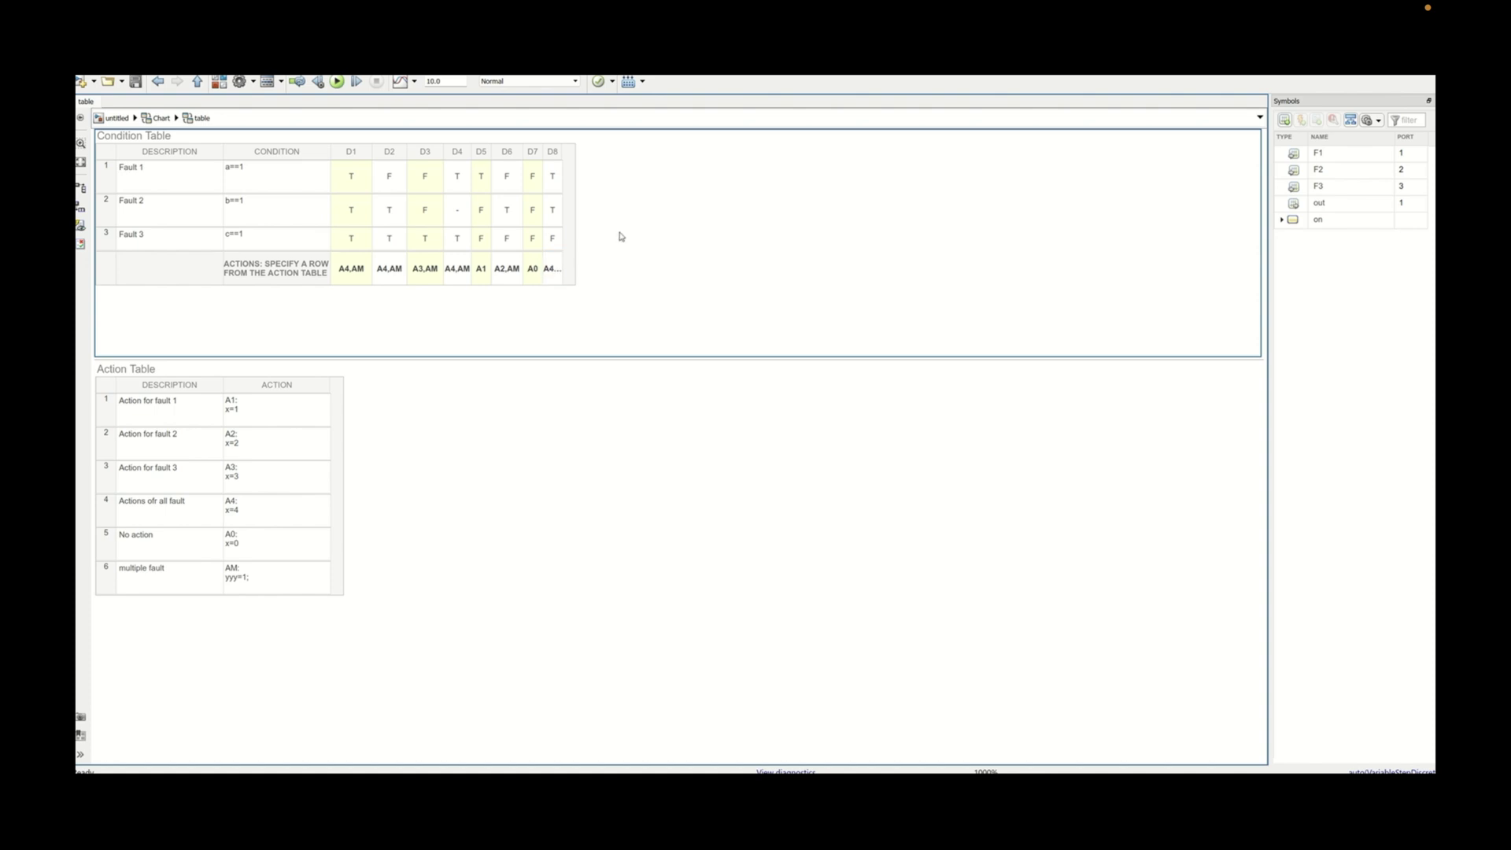
{"action": "left_click_drag", "start_coordinate": [561, 153], "coordinate": [591, 153]}
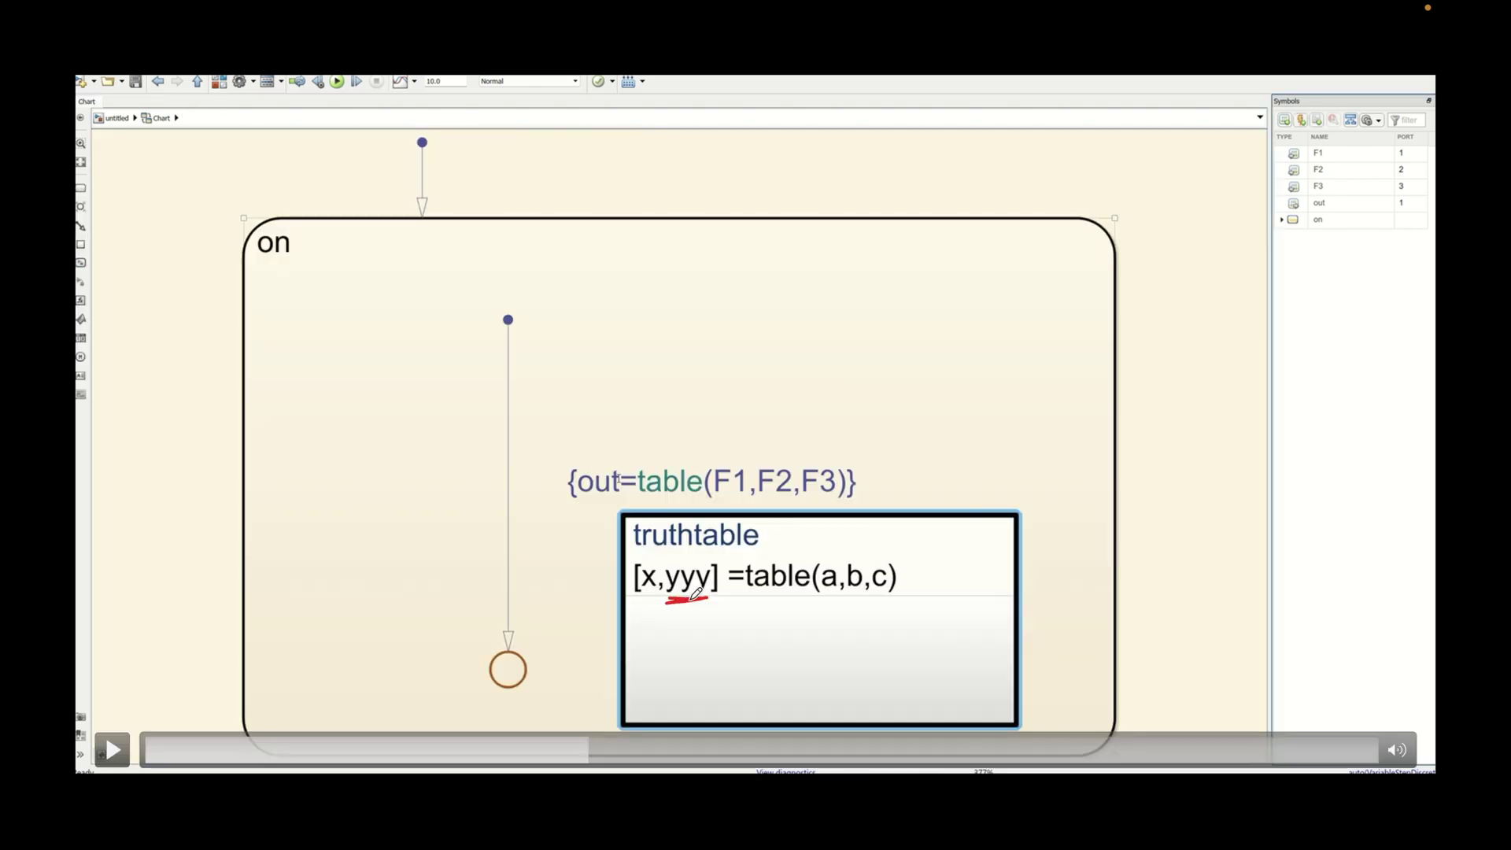
{"action": "mouse_move", "coordinate": [666, 602]}
{"action": "left_mouse_down"}
{"action": "mouse_move", "coordinate": [711, 597]}
{"action": "mouse_move", "coordinate": [682, 605]}
{"action": "mouse_move", "coordinate": [699, 595]}
{"action": "mouse_move", "coordinate": [690, 618]}
{"action": "mouse_move", "coordinate": [595, 565]}
{"action": "mouse_move", "coordinate": [604, 506]}
{"action": "mouse_move", "coordinate": [592, 519]}
{"action": "mouse_move", "coordinate": [606, 524]}
{"action": "left_mouse_up"}
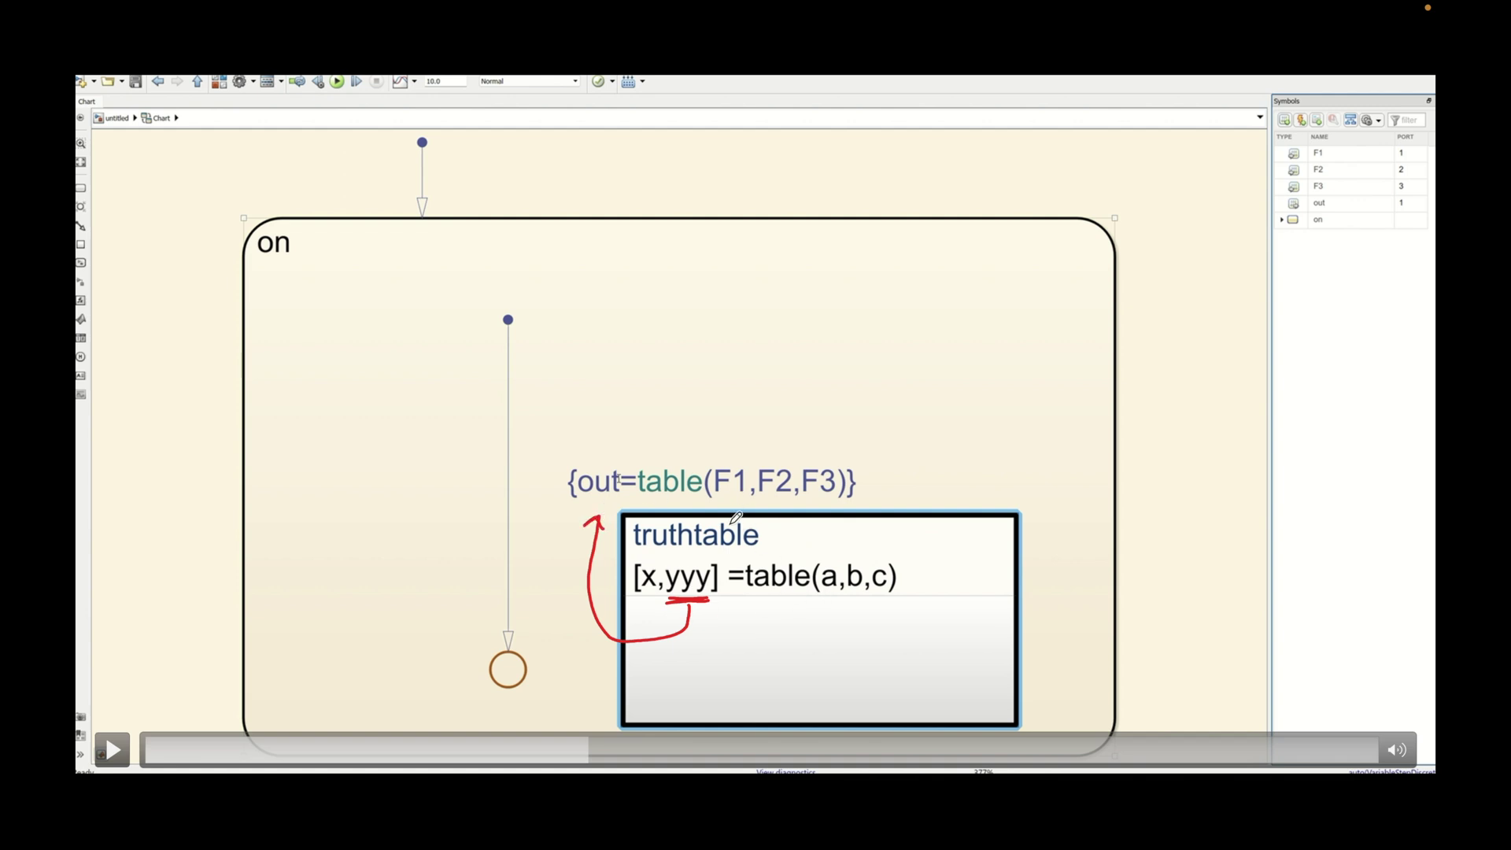
{"action": "left_click_drag", "start_coordinate": [642, 499], "coordinate": [701, 499]}
{"action": "left_click_drag", "start_coordinate": [599, 456], "coordinate": [615, 453]}
{"action": "mouse_move", "coordinate": [715, 455]}
{"action": "left_mouse_down"}
{"action": "mouse_move", "coordinate": [814, 452]}
{"action": "mouse_move", "coordinate": [781, 453]}
{"action": "left_mouse_up"}
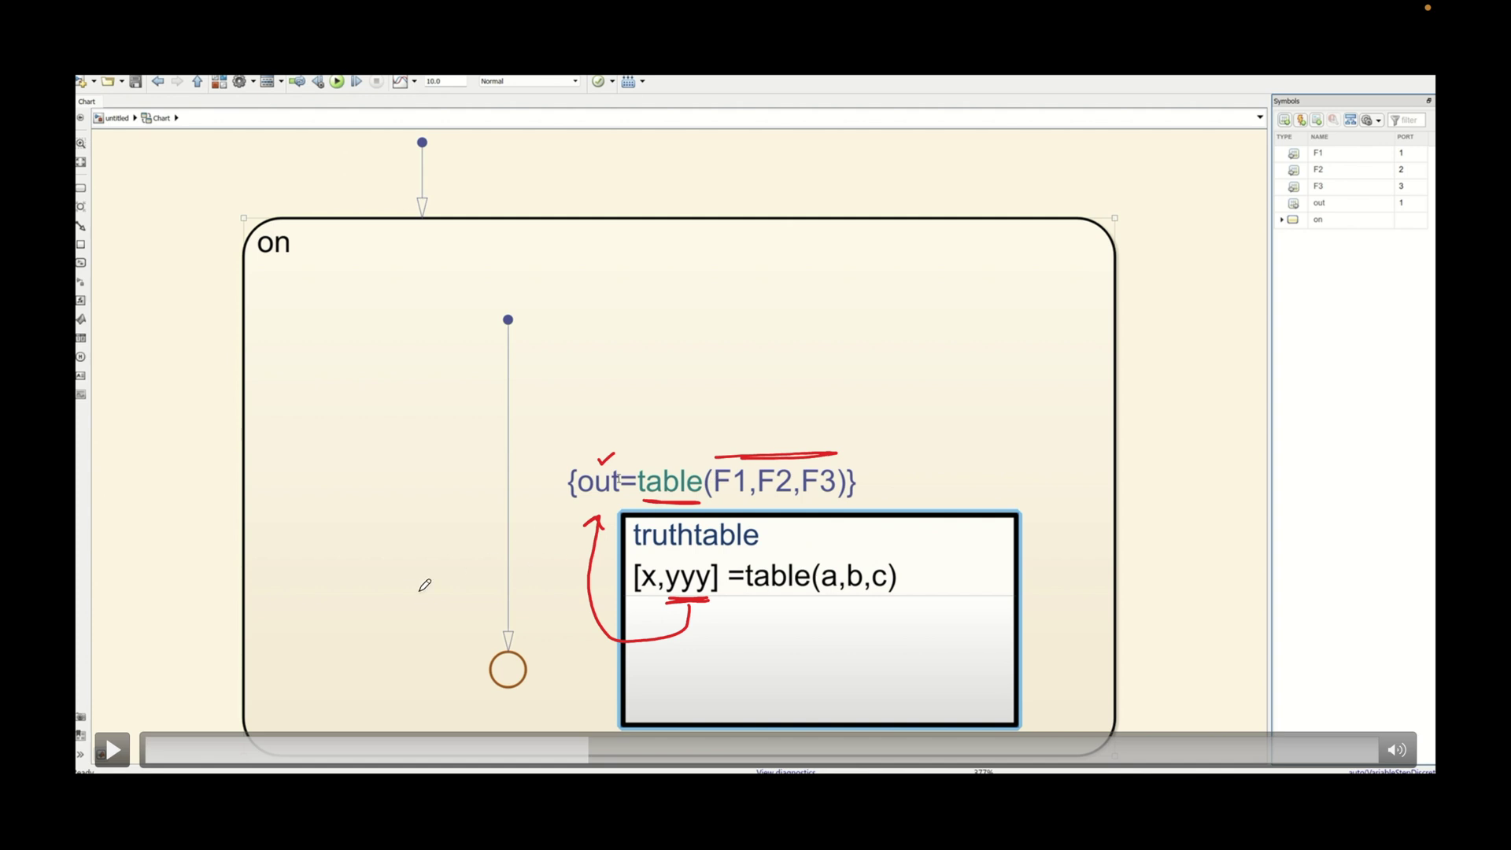
{"action": "key", "text": "Escape"}
{"action": "left_click", "coordinate": [176, 579]}
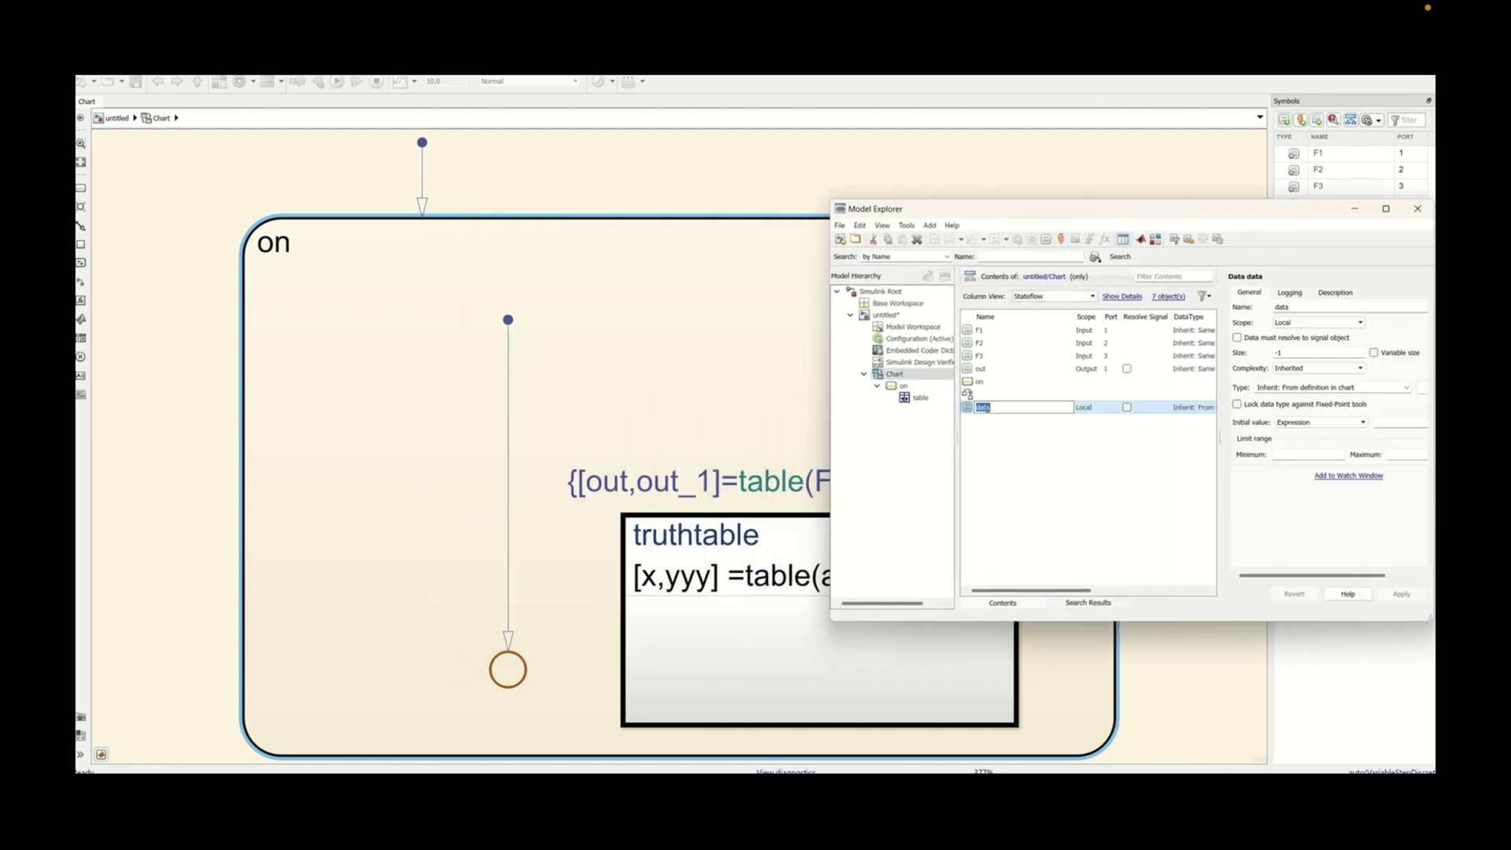
- Name the new chart data out_1, set its scope to Output, and close the Model Explorer
{"action": "type", "text": "out"}
{"action": "type", "text": "_1"}
{"action": "left_click", "coordinate": [1086, 406]}
{"action": "left_click", "coordinate": [1096, 407]}
{"action": "left_click", "coordinate": [1087, 452]}
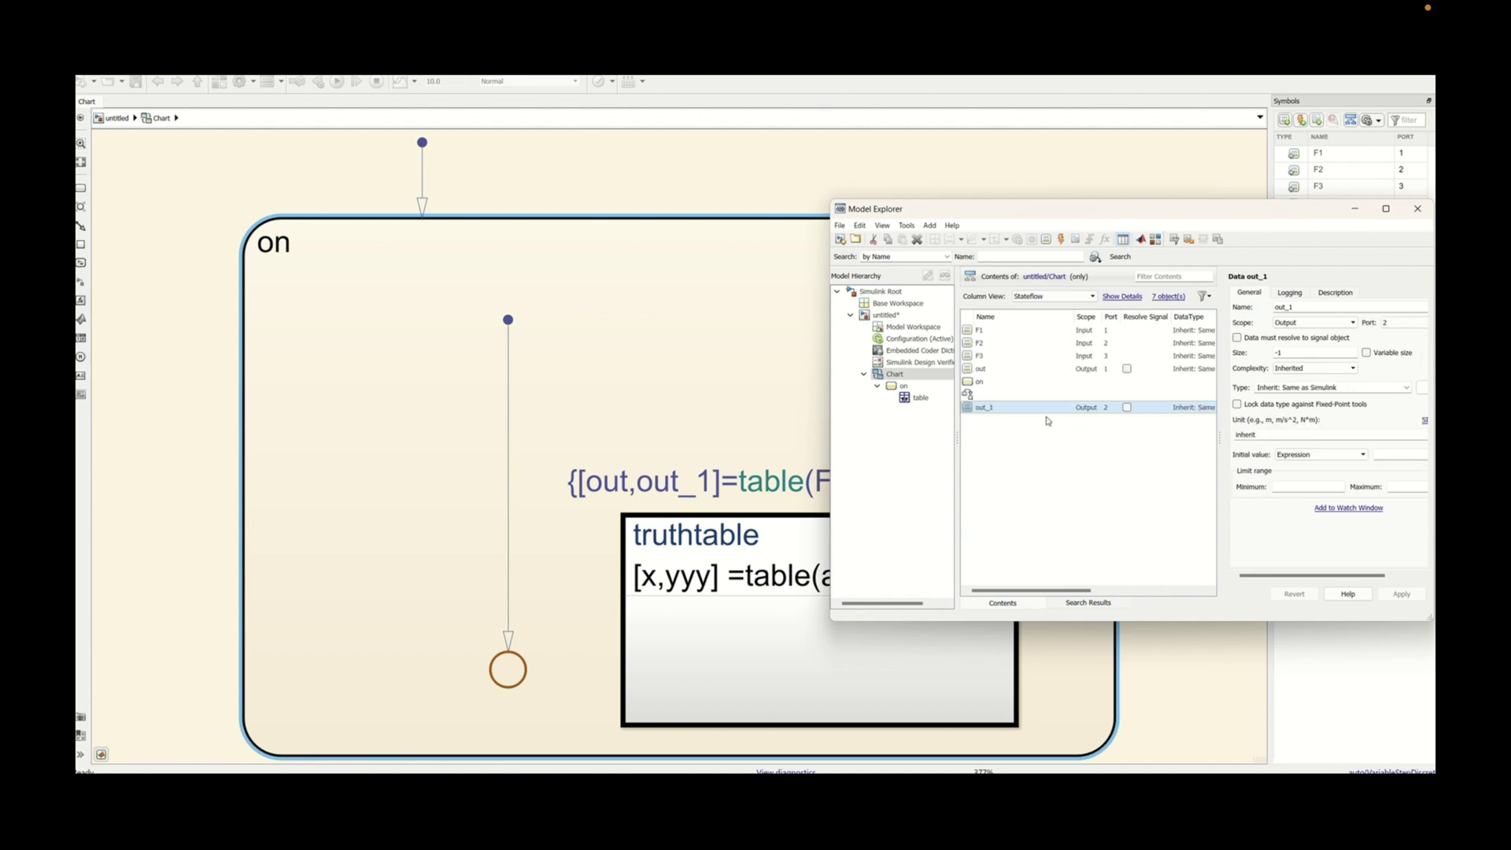
{"action": "left_click_drag", "start_coordinate": [1292, 211], "coordinate": [869, 235]}
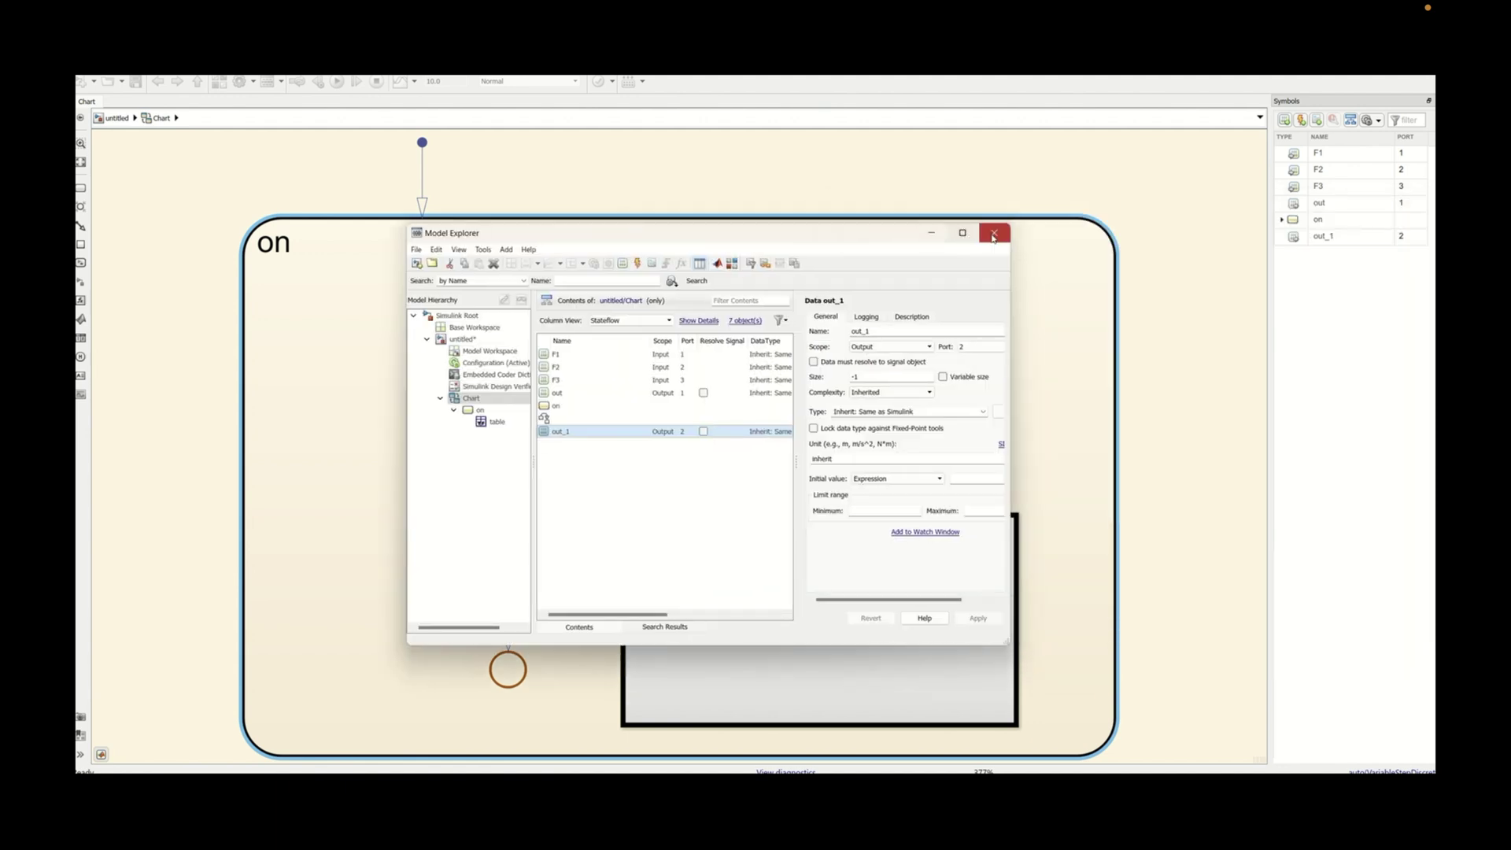
{"action": "left_click", "coordinate": [994, 236]}
- In the top-level model, align the Display block with out and connect a copy of it to the chart's out_1 output
{"action": "left_click", "coordinate": [198, 82]}
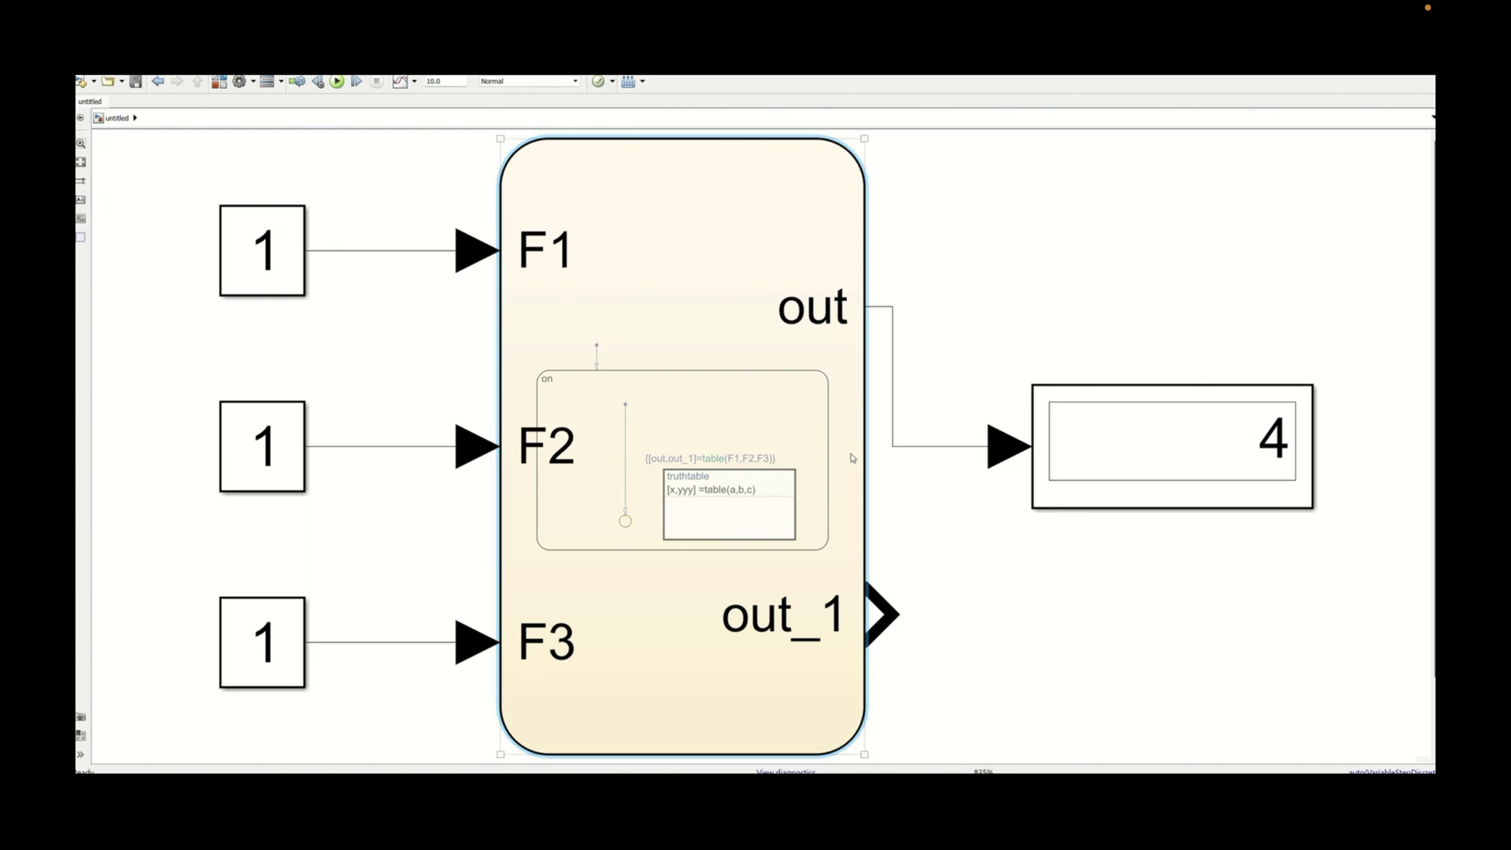
{"action": "left_click_drag", "start_coordinate": [1099, 468], "coordinate": [1092, 332]}
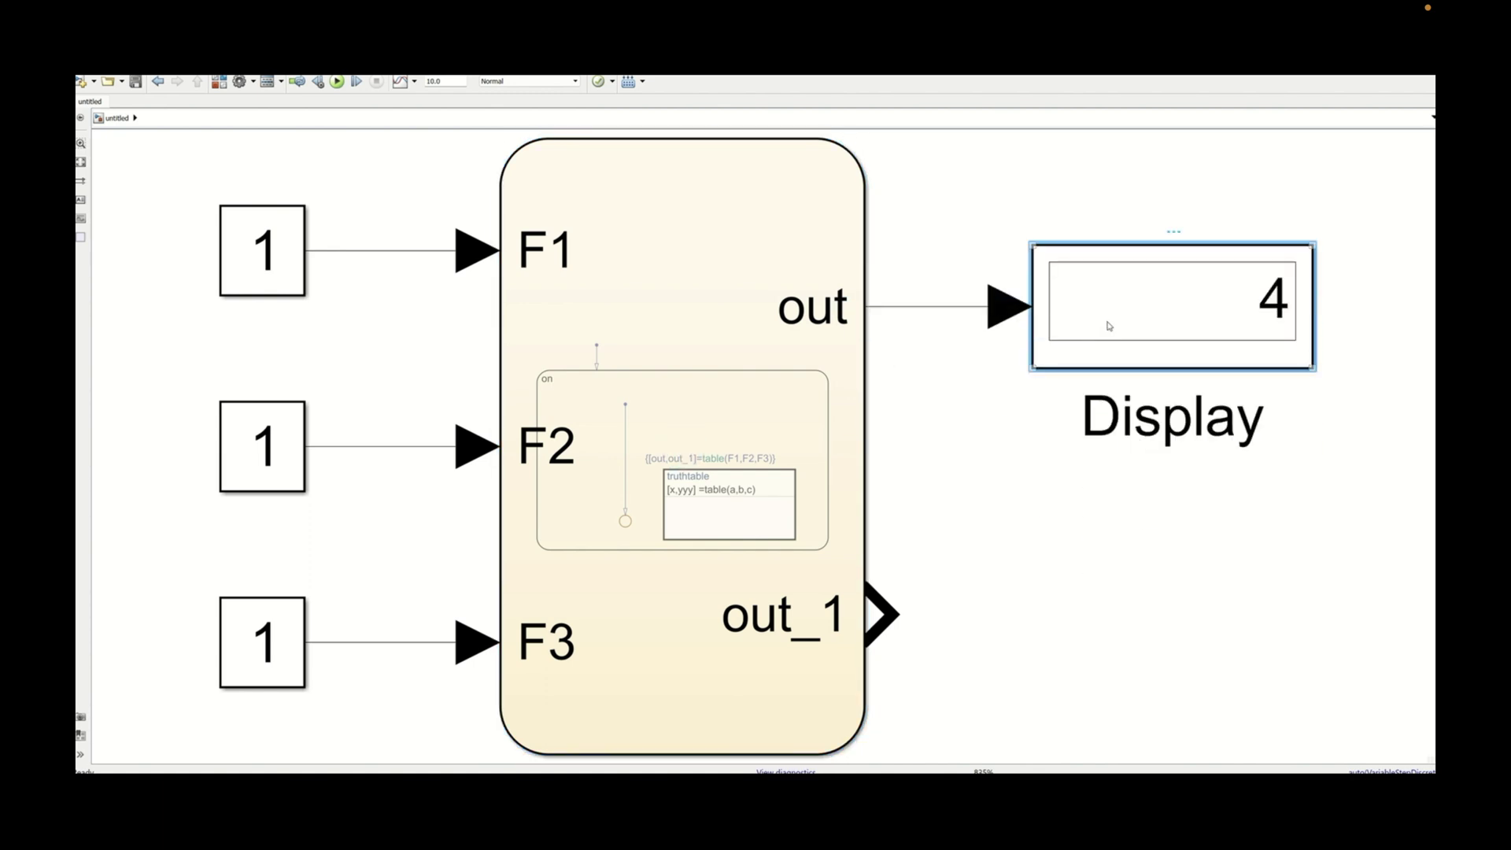
{"action": "left_click_drag", "start_coordinate": [1110, 326], "coordinate": [1110, 662]}
{"action": "mouse_move", "coordinate": [1012, 641]}
{"action": "left_mouse_down"}
{"action": "mouse_move", "coordinate": [905, 606]}
{"action": "mouse_move", "coordinate": [881, 615]}
{"action": "left_mouse_up"}
{"action": "left_click_drag", "start_coordinate": [1086, 641], "coordinate": [1086, 613]}
{"action": "left_click", "coordinate": [980, 549]}
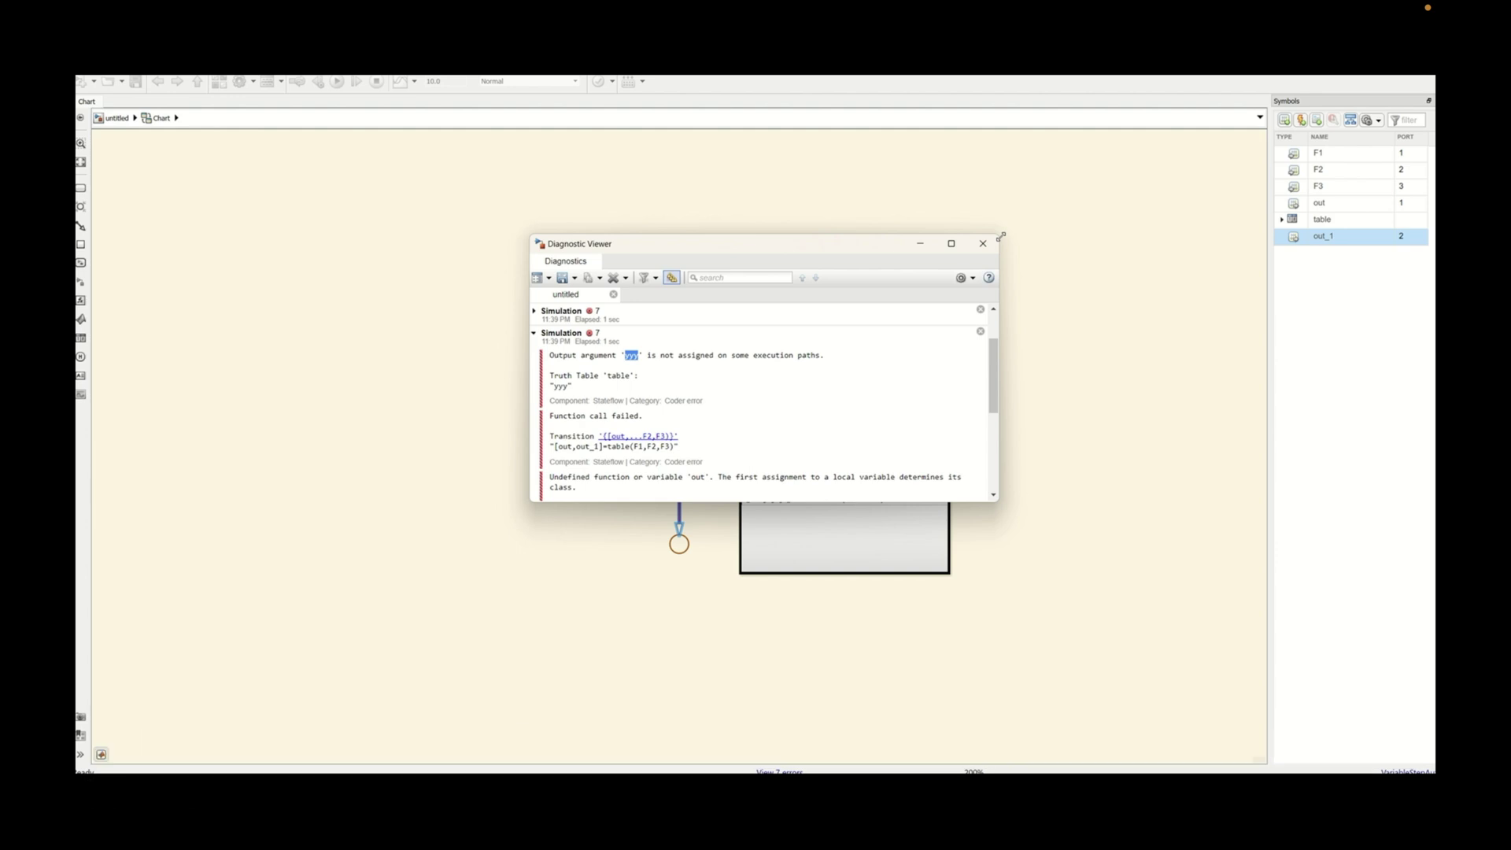
{"action": "key", "text": "space"}
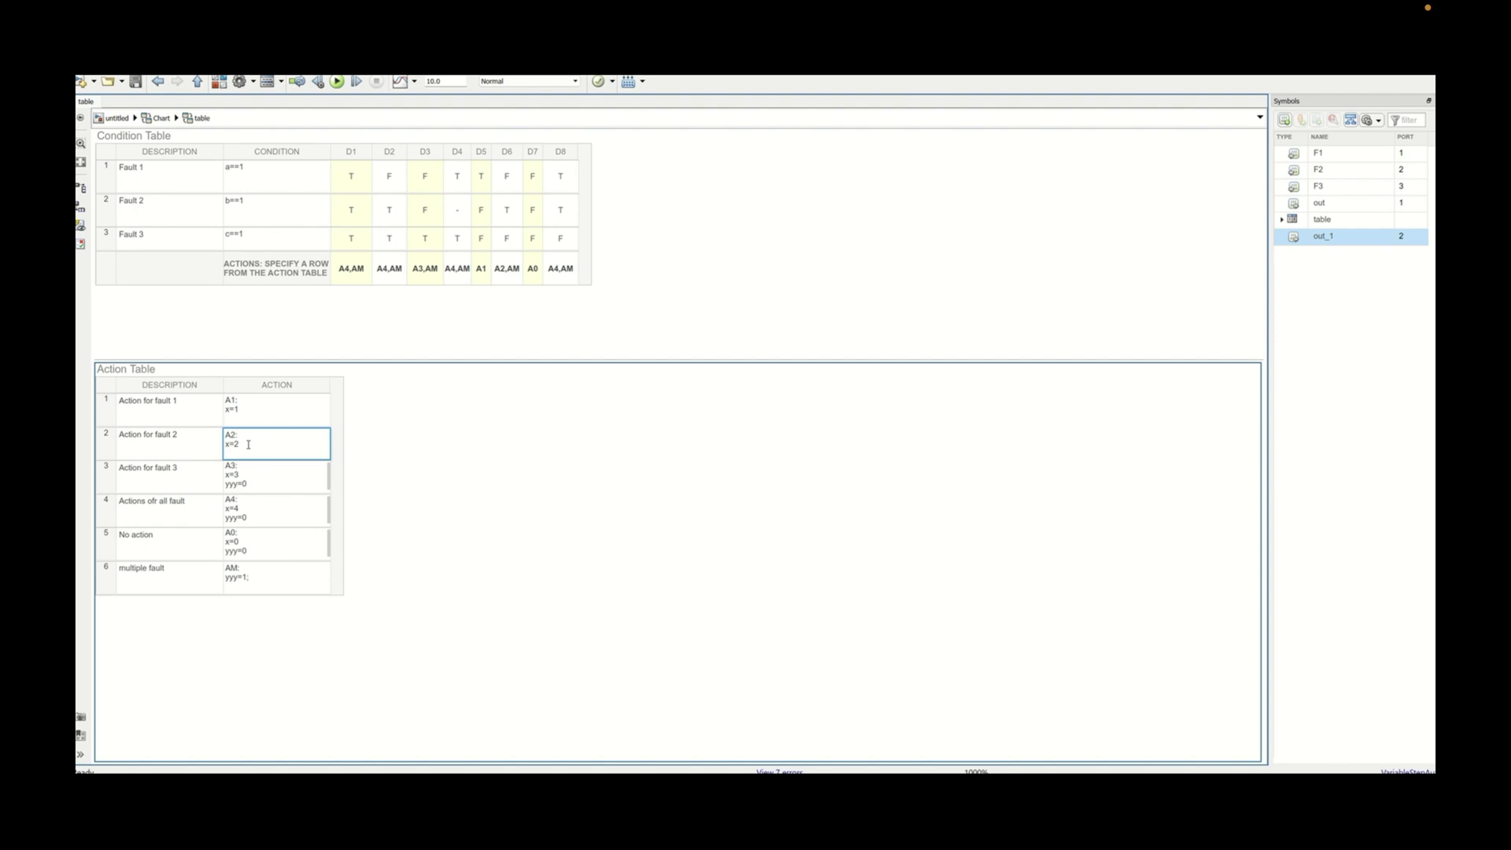
- Add the assignment yyy=0 to the actions for fault 2 and fault 1 in the action table
{"action": "key", "text": "Return"}
{"action": "type", "text": "yyy=0"}
{"action": "double_click", "coordinate": [245, 417]}
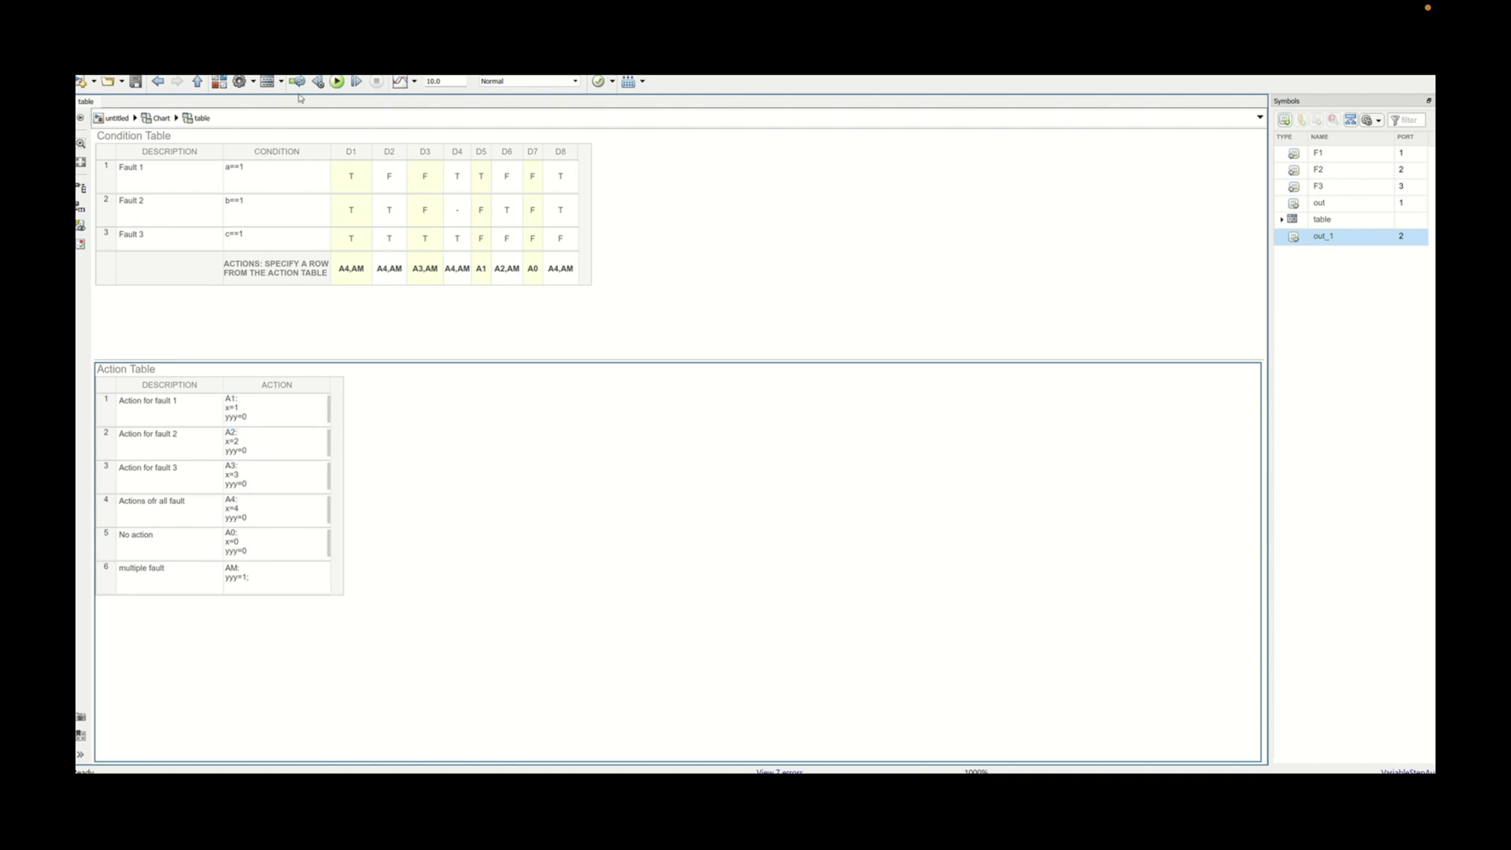
{"action": "mouse_move", "coordinate": [900, 722]}
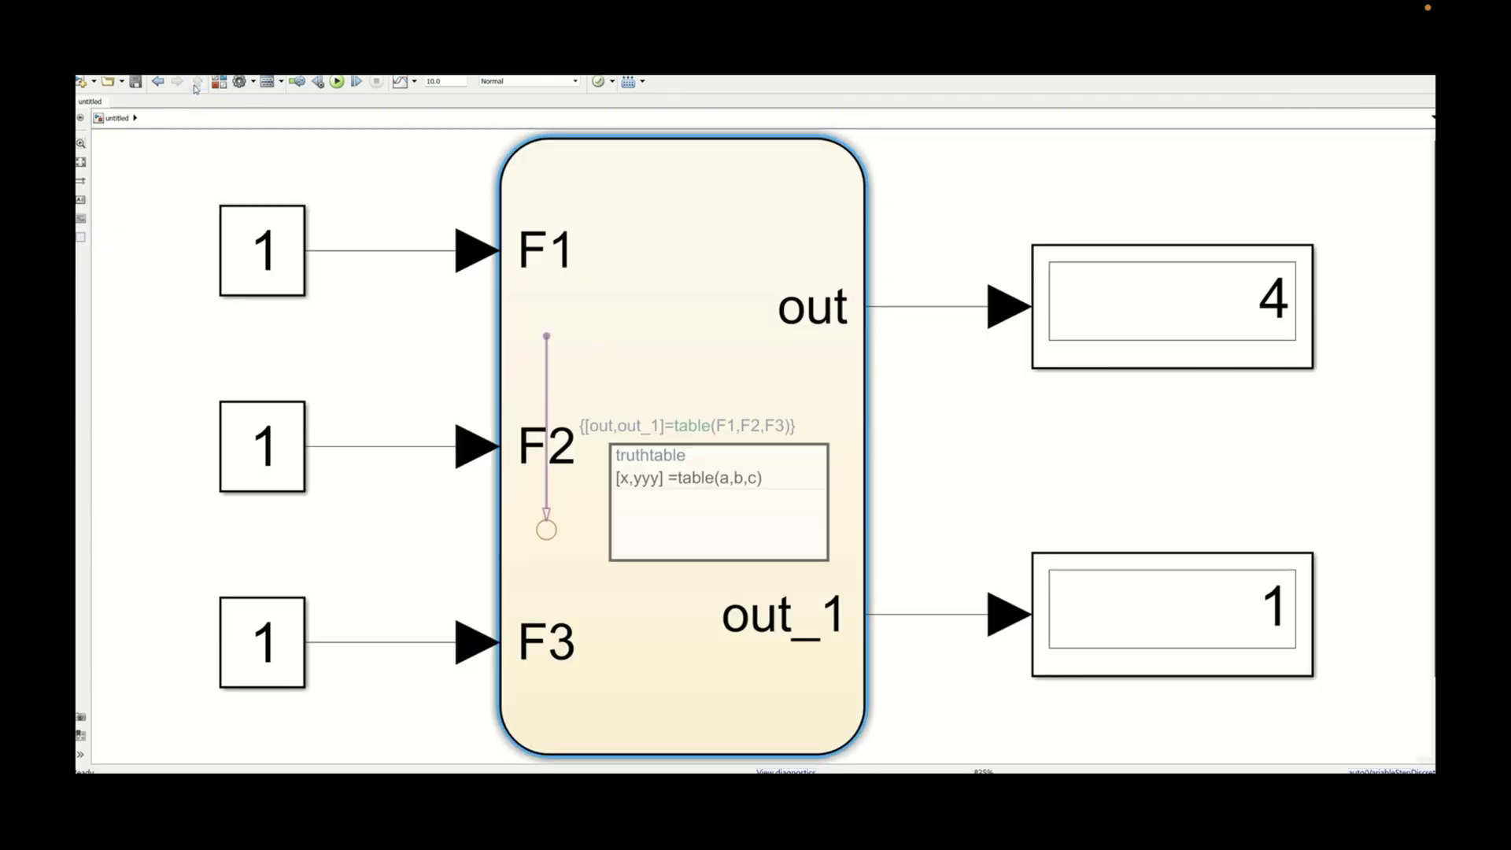
{"action": "left_click", "coordinate": [113, 750]}
{"action": "key", "text": "ctrl+p"}
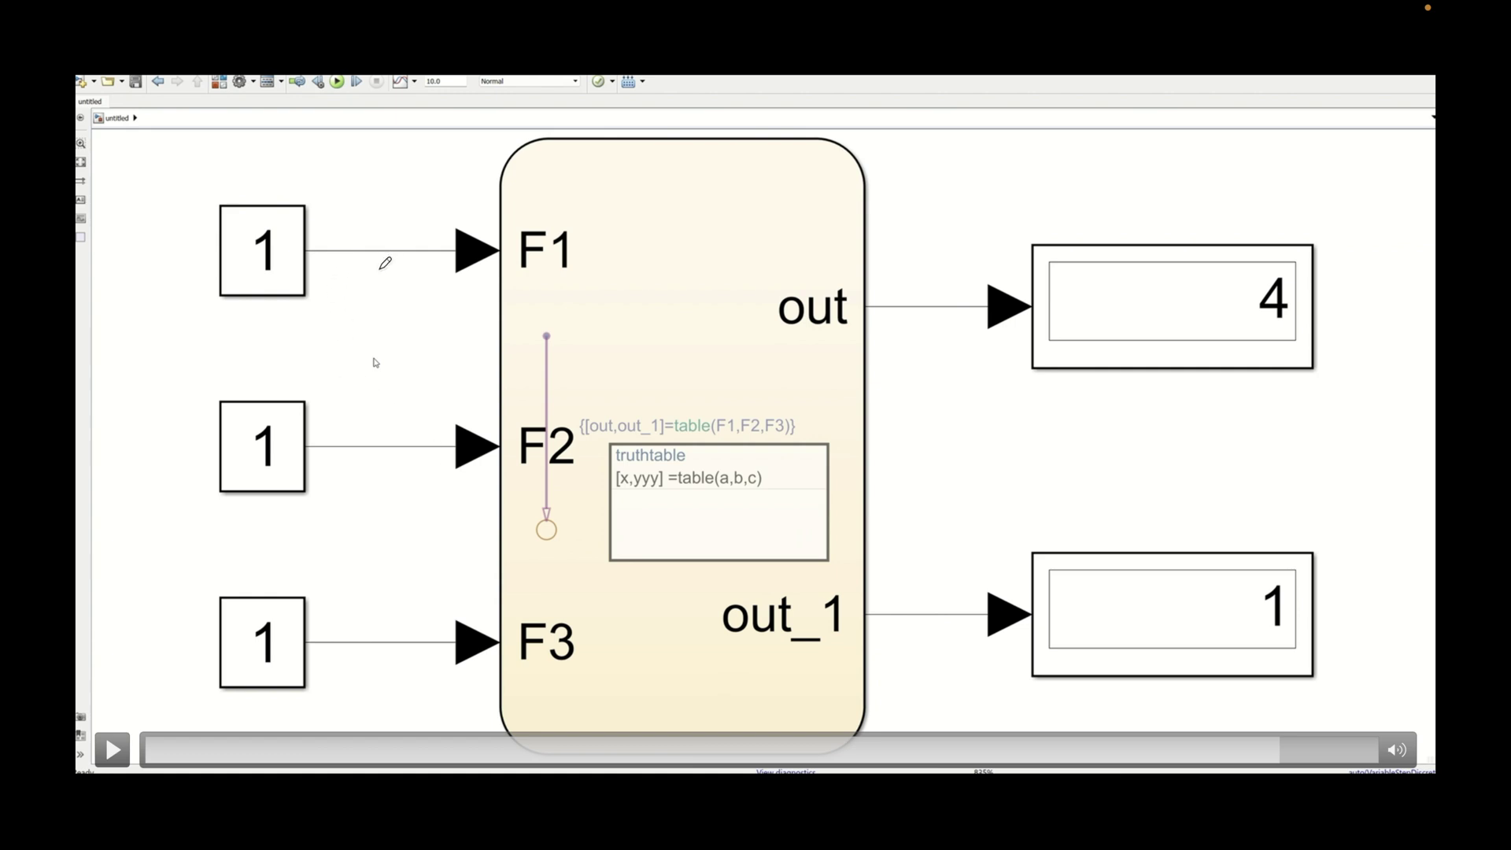
{"action": "left_click_drag", "start_coordinate": [318, 210], "coordinate": [337, 208]}
{"action": "left_click_drag", "start_coordinate": [319, 401], "coordinate": [347, 393]}
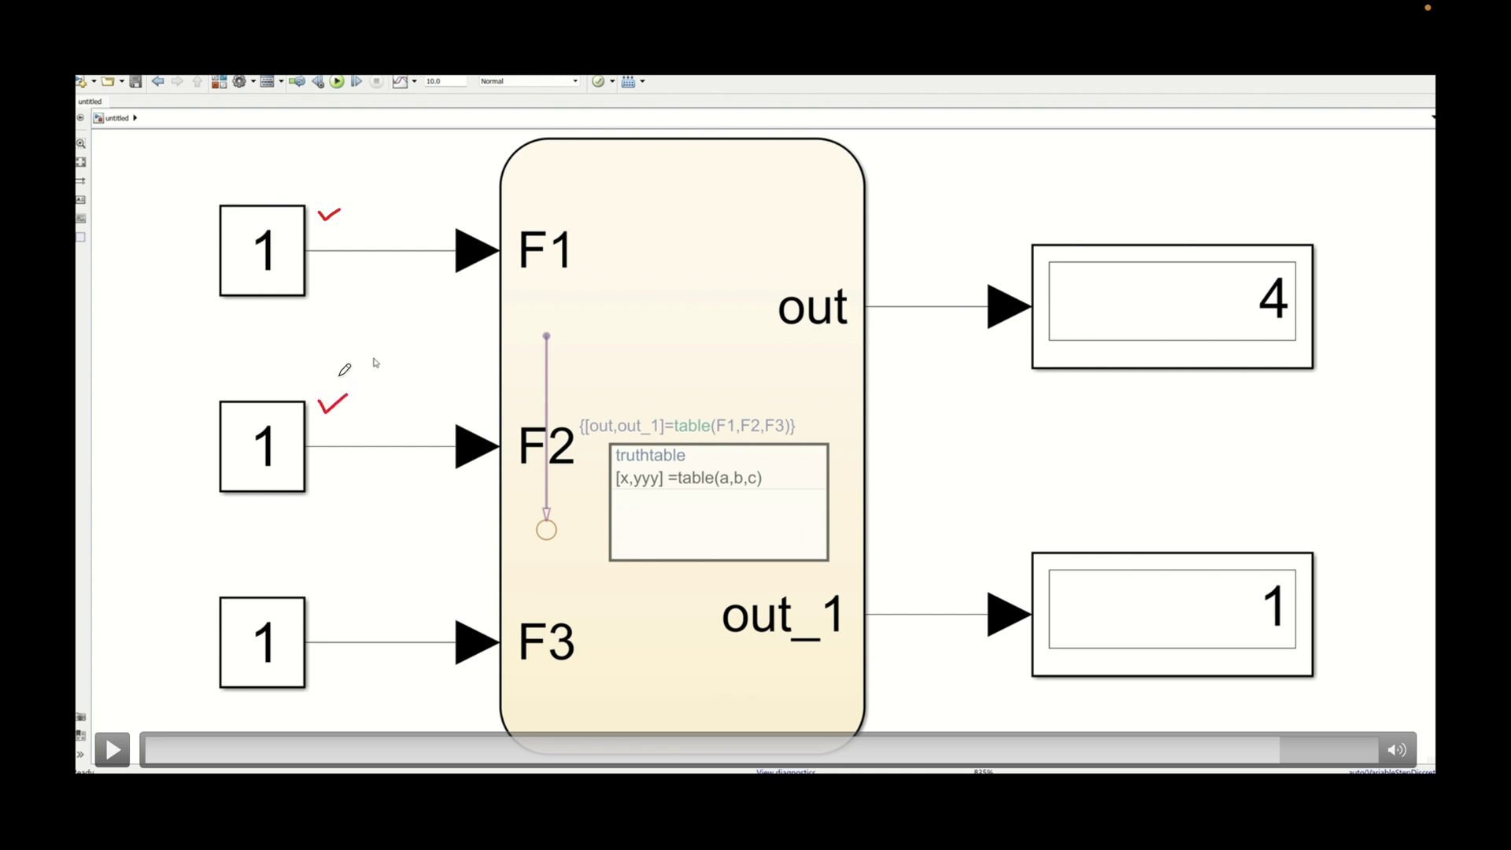